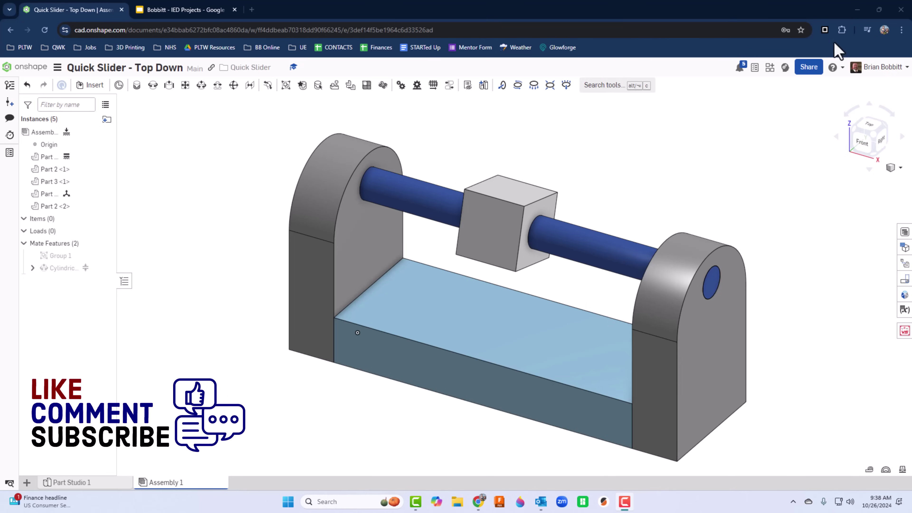
Step: Drag the slider block along the rod over to the left support
{"action": "left_click_drag", "start_coordinate": [491, 246], "coordinate": [356, 219]}
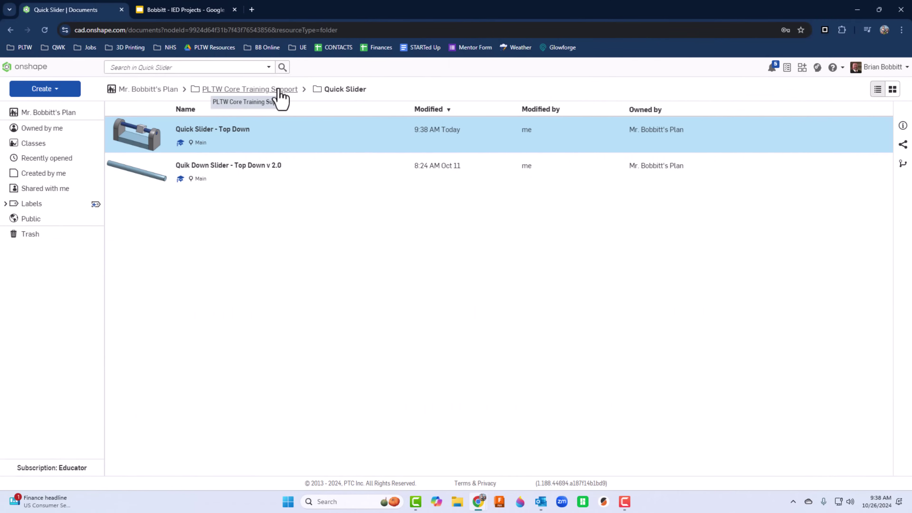
Step: Create a new blank document named 'Quick Slider 2' and select its Top plane
{"action": "left_click", "coordinate": [56, 91]}
{"action": "left_click", "coordinate": [57, 106]}
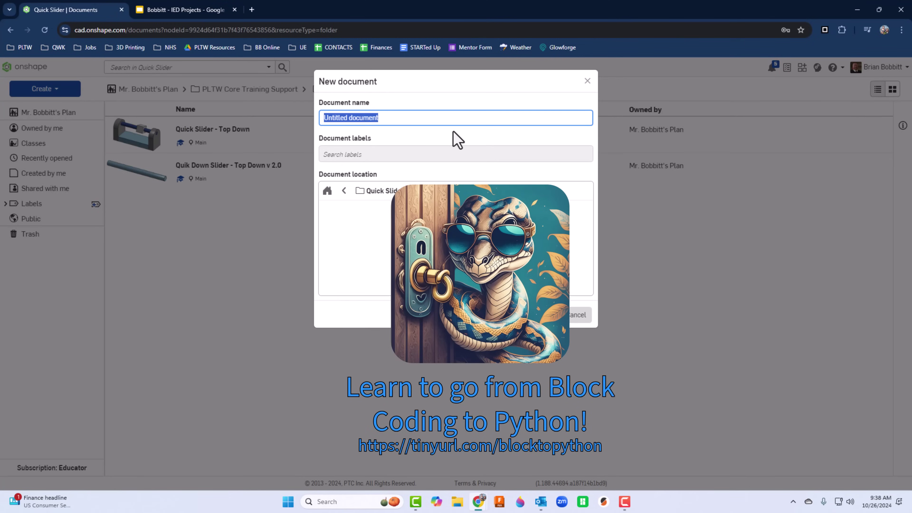
{"action": "type", "text": "Quick Slider 2"}
{"action": "key", "text": "Return"}
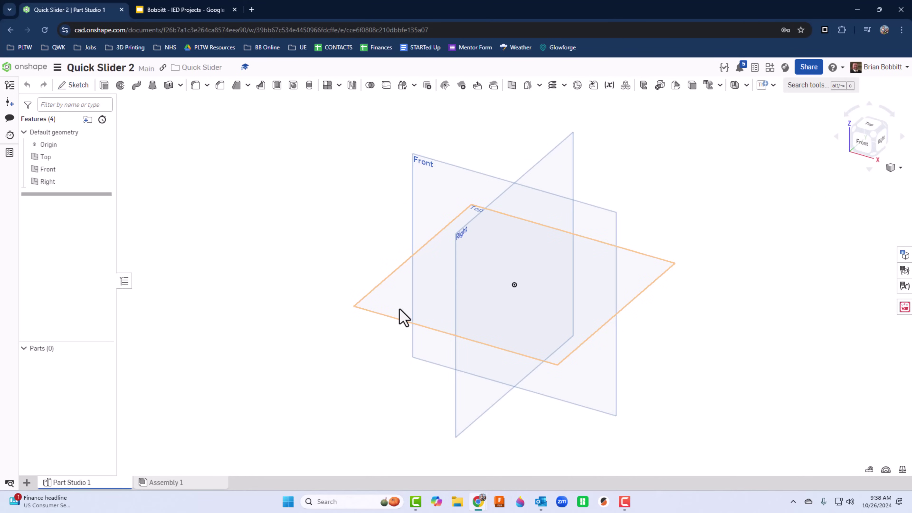
{"action": "left_click", "coordinate": [403, 317]}
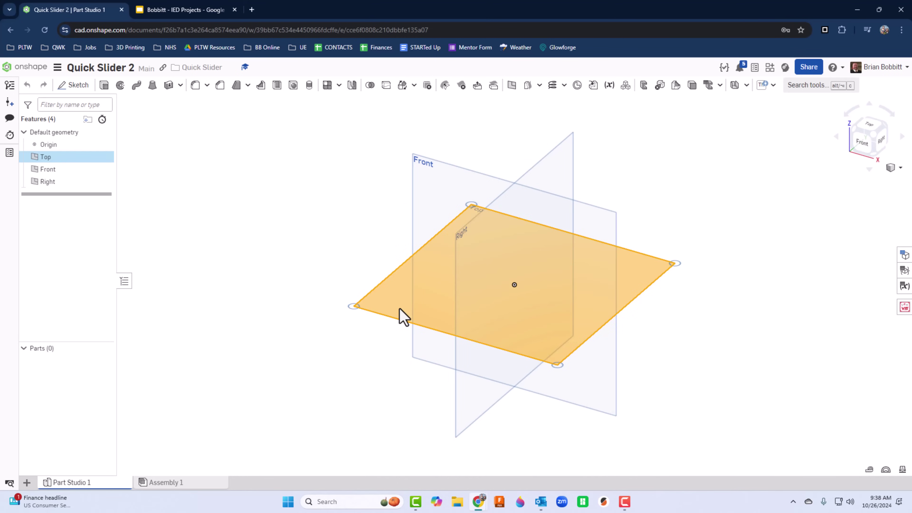
Step: Start Sketch 1 on the Top plane, viewed head-on, using the Center point rectangle tool
{"action": "key", "text": "n"}
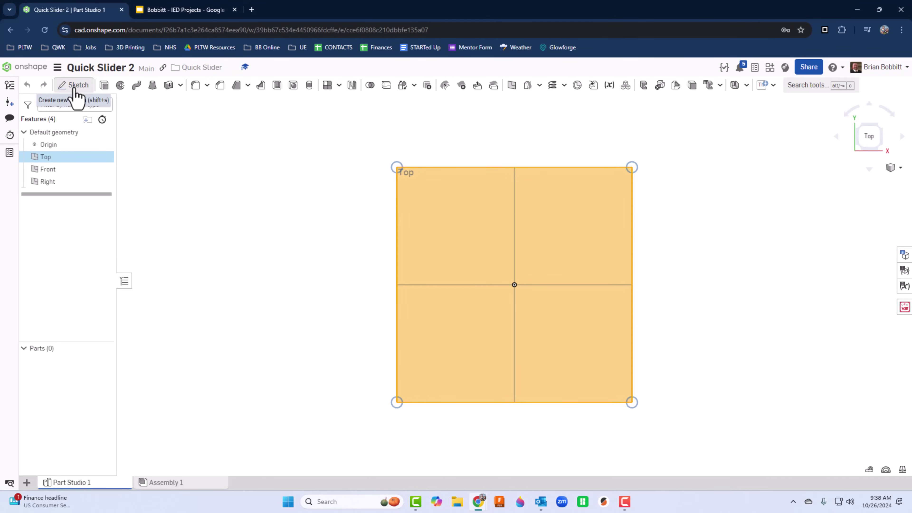
{"action": "left_click", "coordinate": [74, 85]}
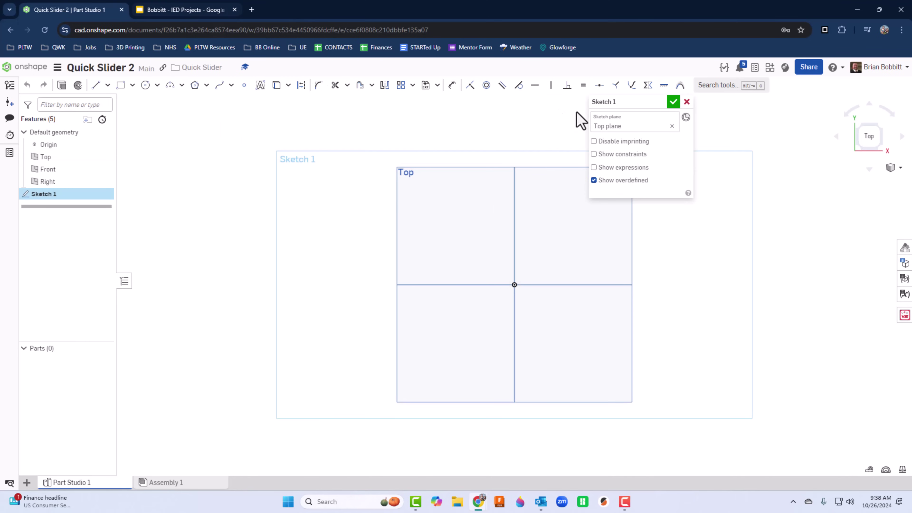
{"action": "left_click_drag", "start_coordinate": [647, 102], "coordinate": [793, 116]}
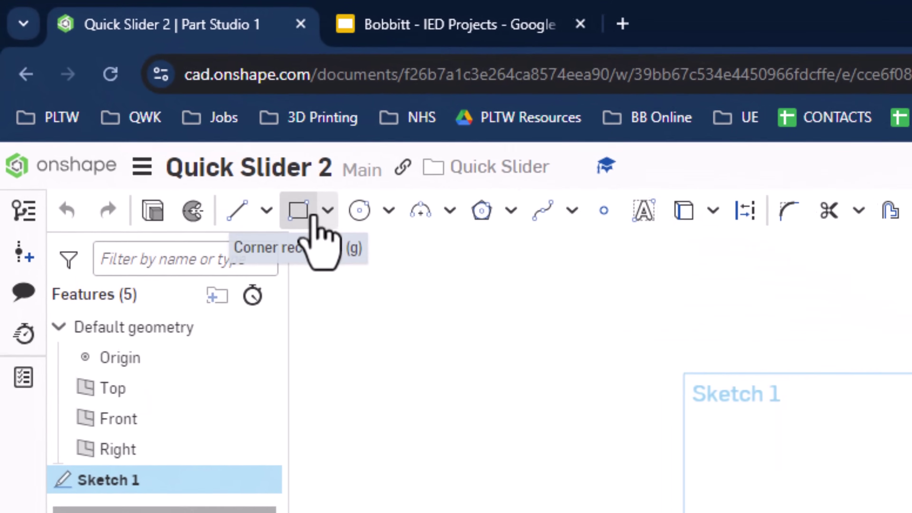
{"action": "left_click", "coordinate": [331, 215]}
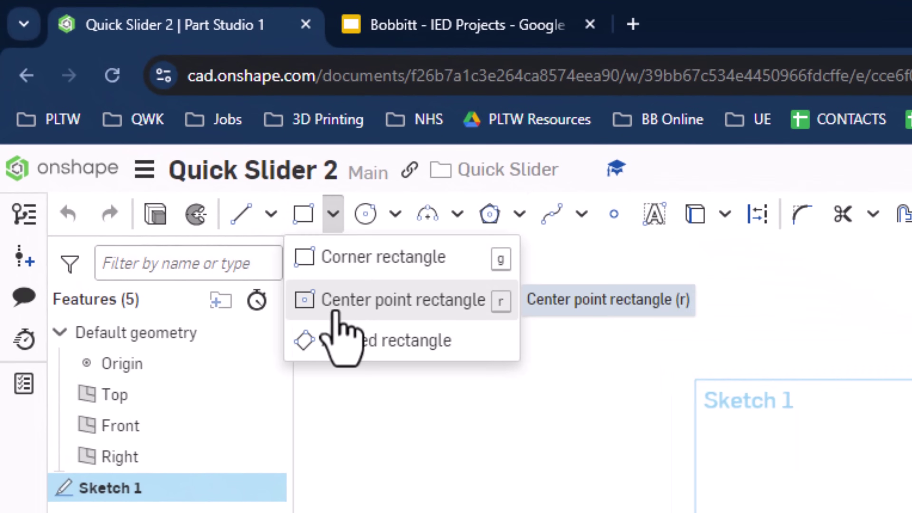
{"action": "left_click", "coordinate": [393, 311]}
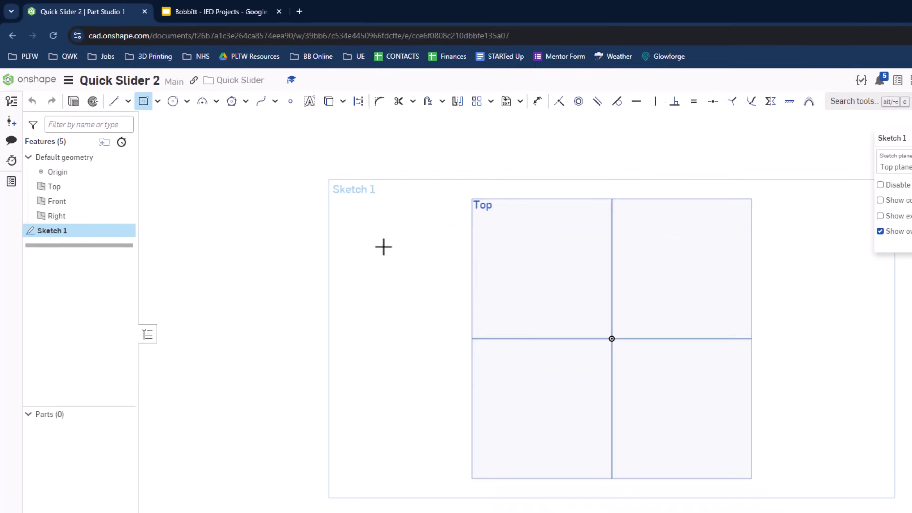
Step: Draw a rectangle centred on the origin, 5 wide by 2 tall, and begin extruding it
{"action": "left_click", "coordinate": [515, 284]}
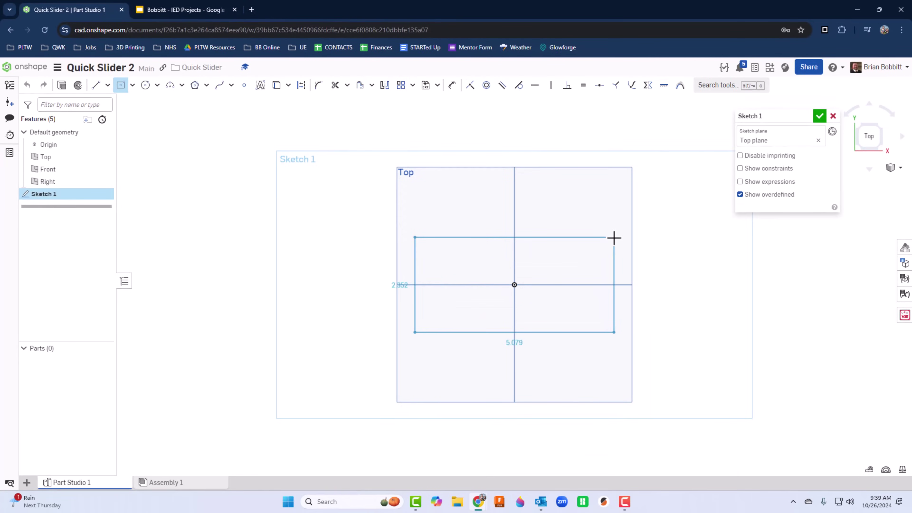
{"action": "left_click", "coordinate": [661, 166]}
{"action": "type", "text": "5"}
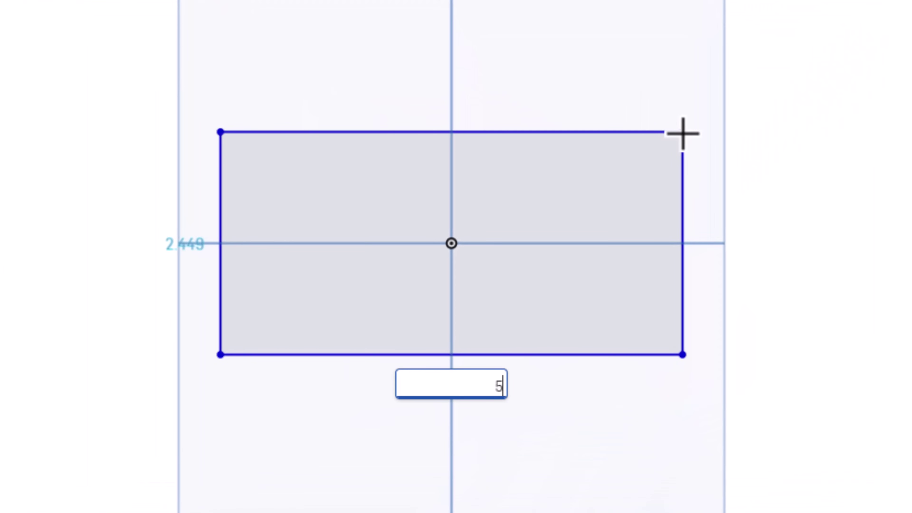
{"action": "key", "text": "Return"}
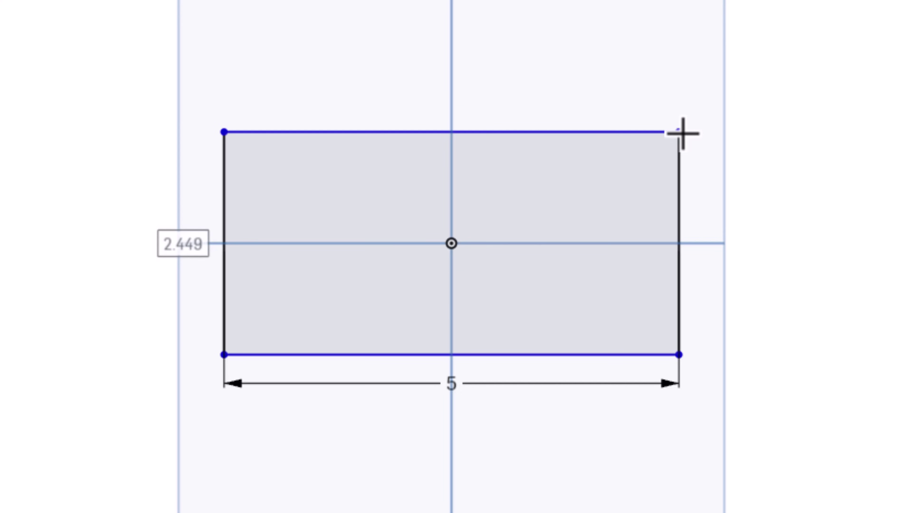
{"action": "type", "text": "2"}
{"action": "key", "text": "Return"}
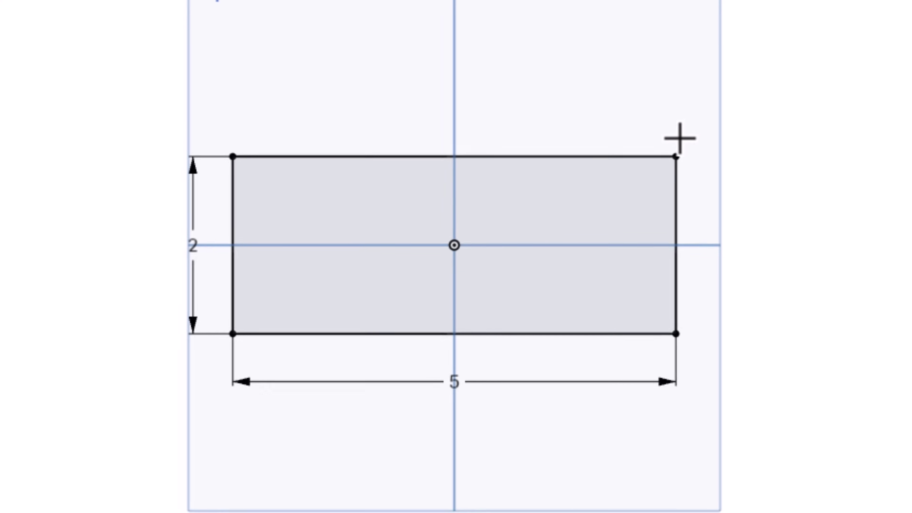
{"action": "key", "text": "shift+e"}
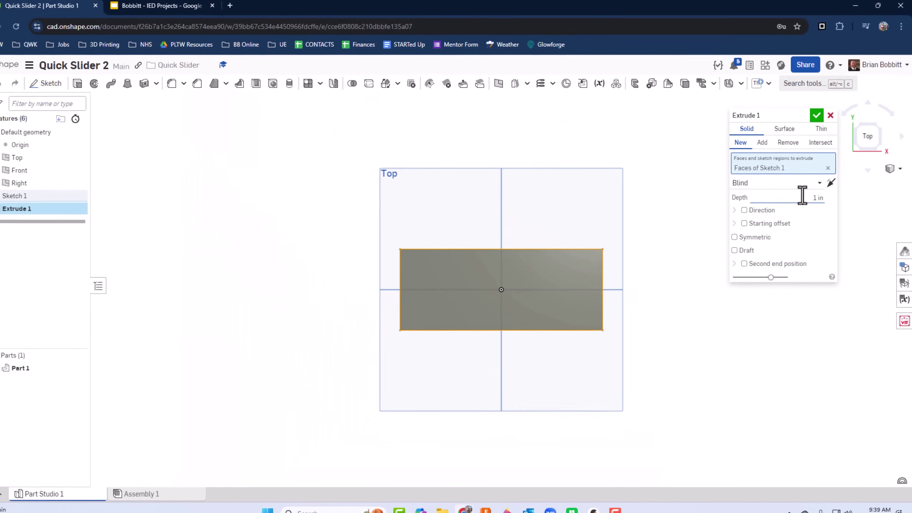
Step: Extrude the rectangle 0.75 in deep to create the base block, Part 1
{"action": "left_click", "coordinate": [812, 196]}
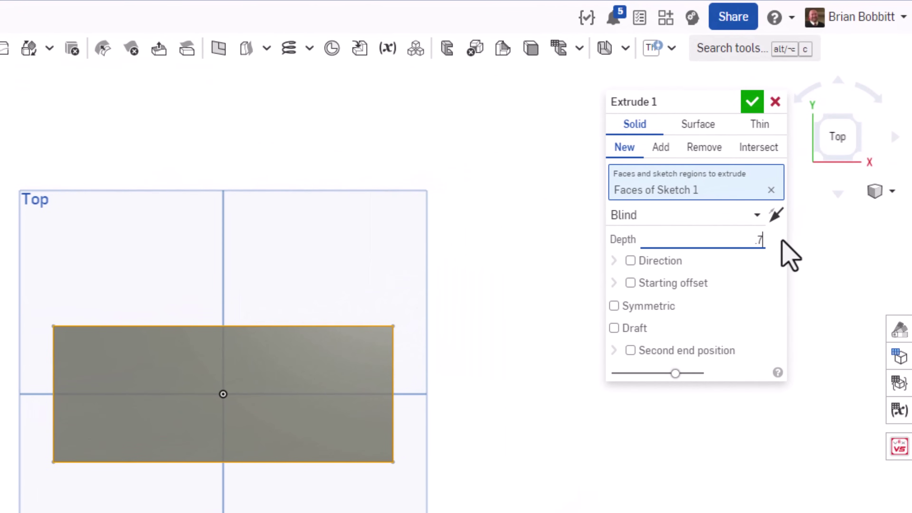
{"action": "key", "text": "Return"}
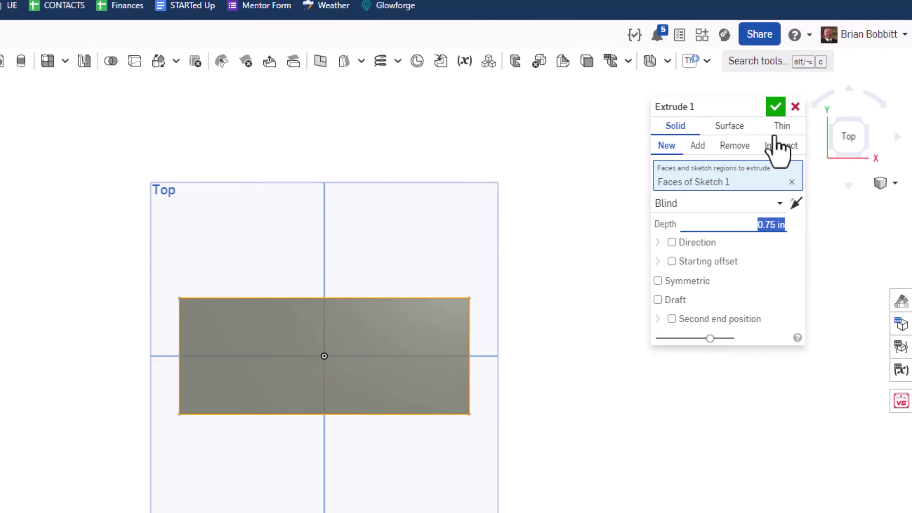
{"action": "left_click", "coordinate": [752, 102]}
{"action": "right_click_drag", "start_coordinate": [524, 483], "coordinate": [526, 421]}
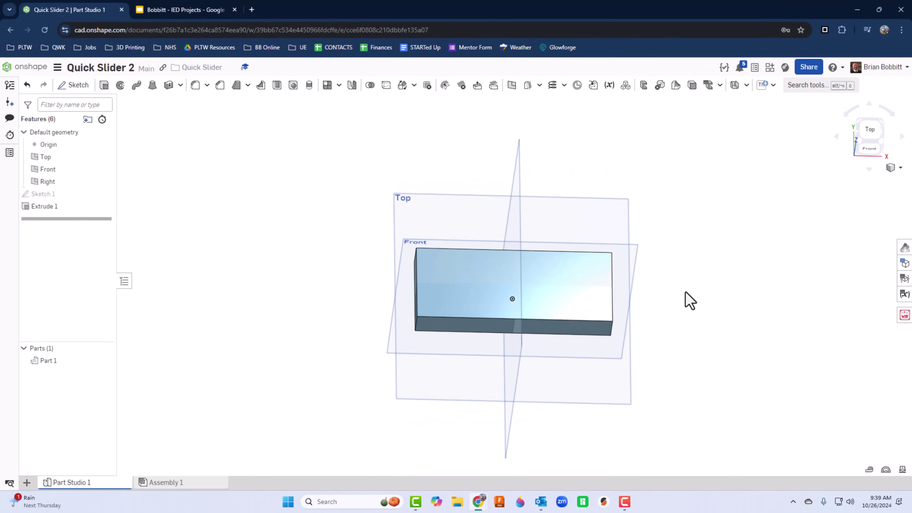
{"action": "mouse_move", "coordinate": [686, 292]}
{"action": "right_mouse_down"}
{"action": "mouse_move", "coordinate": [662, 270]}
{"action": "mouse_move", "coordinate": [670, 290]}
{"action": "right_mouse_up"}
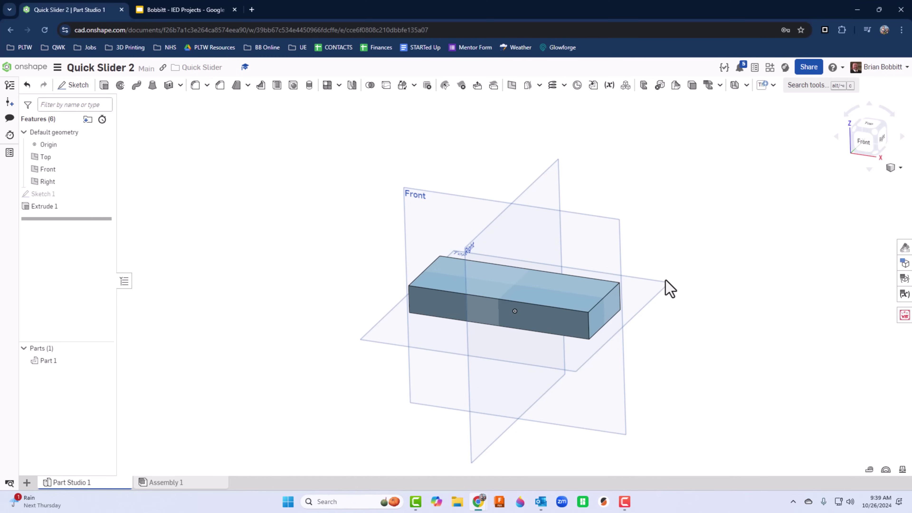
Step: Start Sketch 2 on the base block's end face, viewed head-on, with the Corner rectangle tool
{"action": "left_click", "coordinate": [76, 87]}
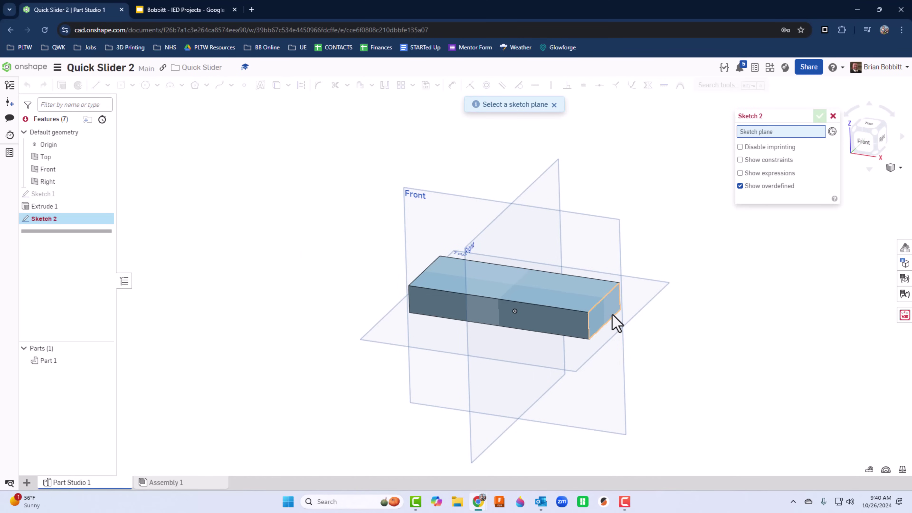
{"action": "left_click", "coordinate": [614, 321]}
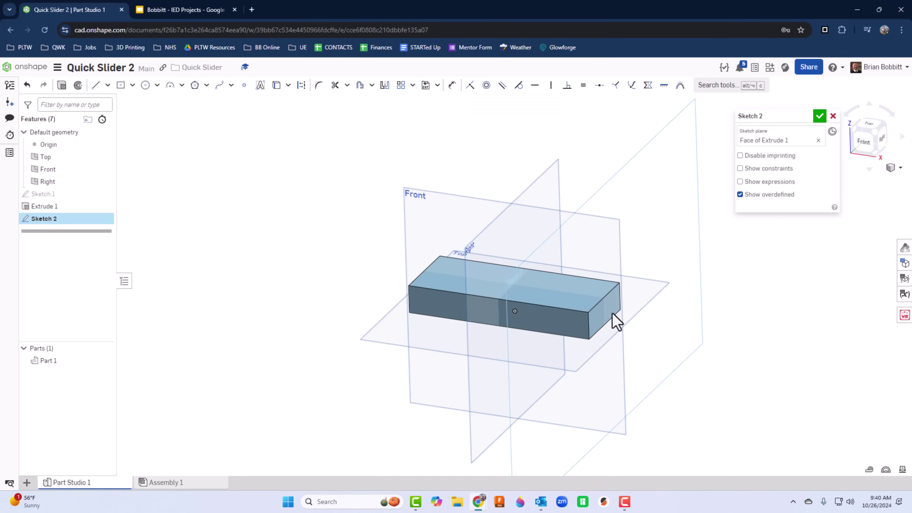
{"action": "key", "text": "n"}
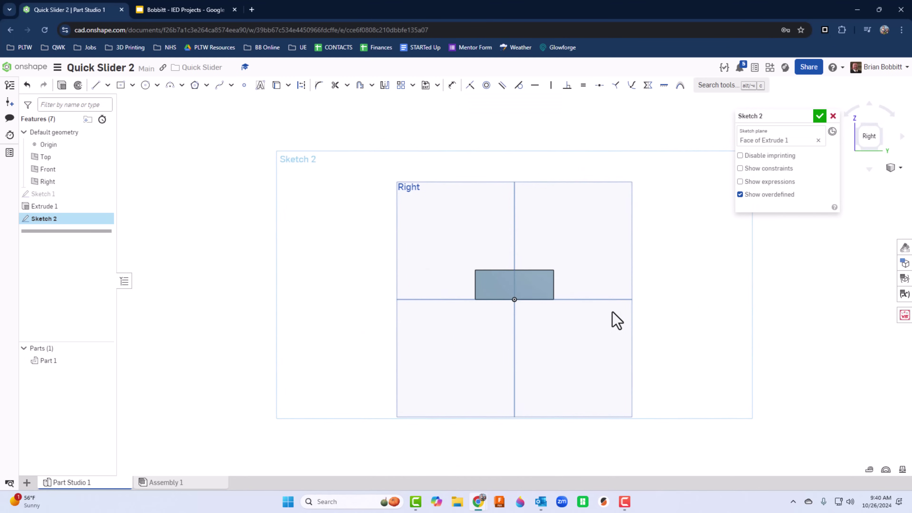
{"action": "left_click", "coordinate": [132, 85]}
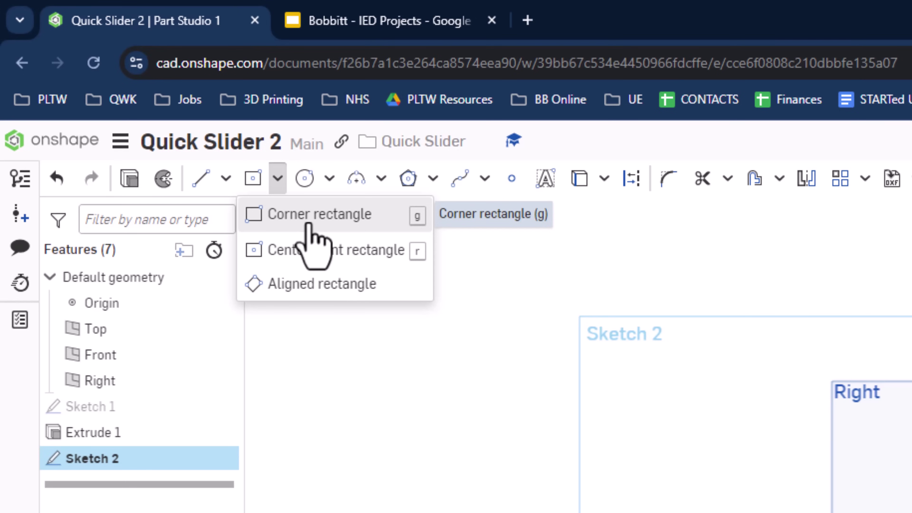
{"action": "left_click", "coordinate": [310, 225]}
Step: Draw a 2 wide by 3 tall rectangle rising from the base's bottom corner
{"action": "left_click", "coordinate": [554, 270]}
{"action": "left_click", "coordinate": [476, 299]}
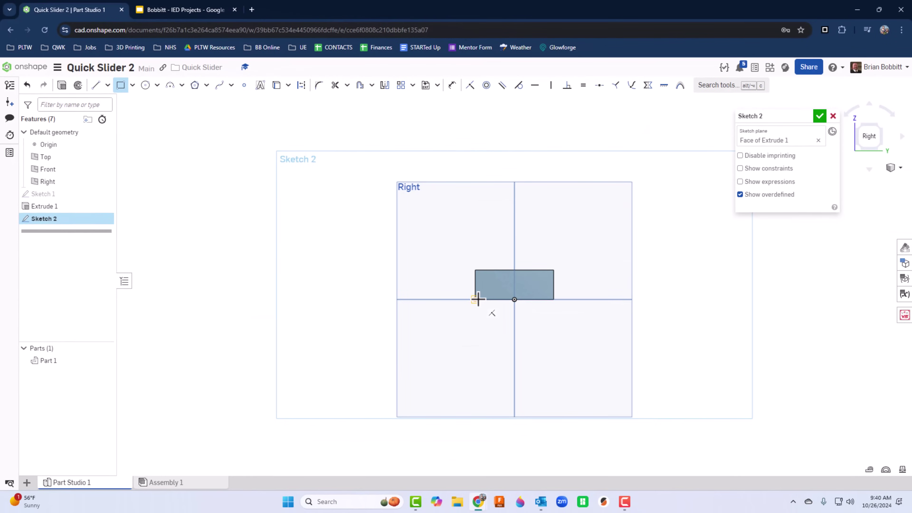
{"action": "left_click", "coordinate": [554, 180]}
{"action": "type", "text": "2"}
{"action": "key", "text": "Tab"}
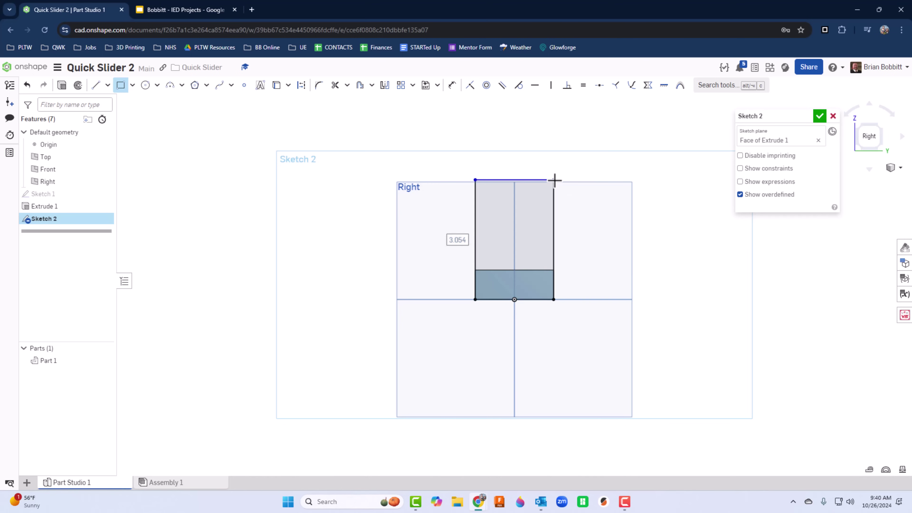
{"action": "type", "text": "3"}
{"action": "key", "text": "Return"}
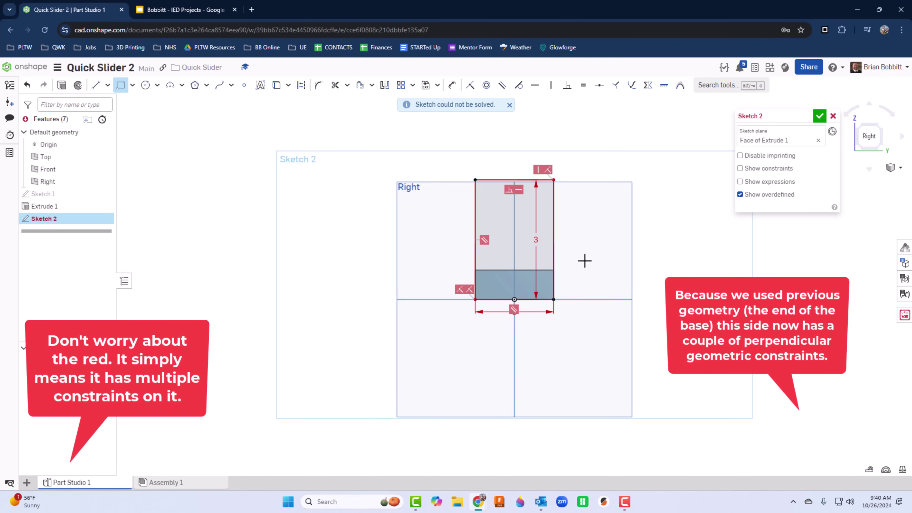
{"action": "key", "text": "shift+7"}
{"action": "right_click_drag", "start_coordinate": [614, 269], "coordinate": [596, 269]}
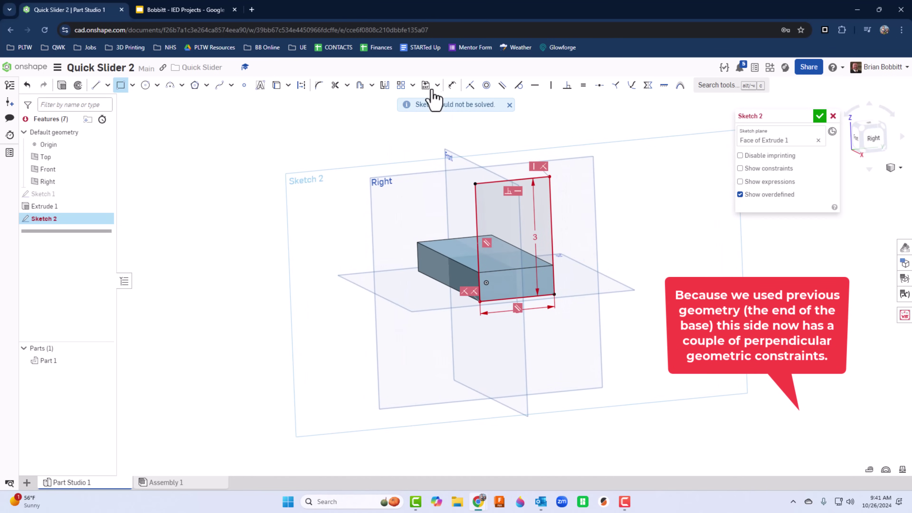
Step: Add a Ø0.5 circle inside the support outline
{"action": "left_click", "coordinate": [145, 86]}
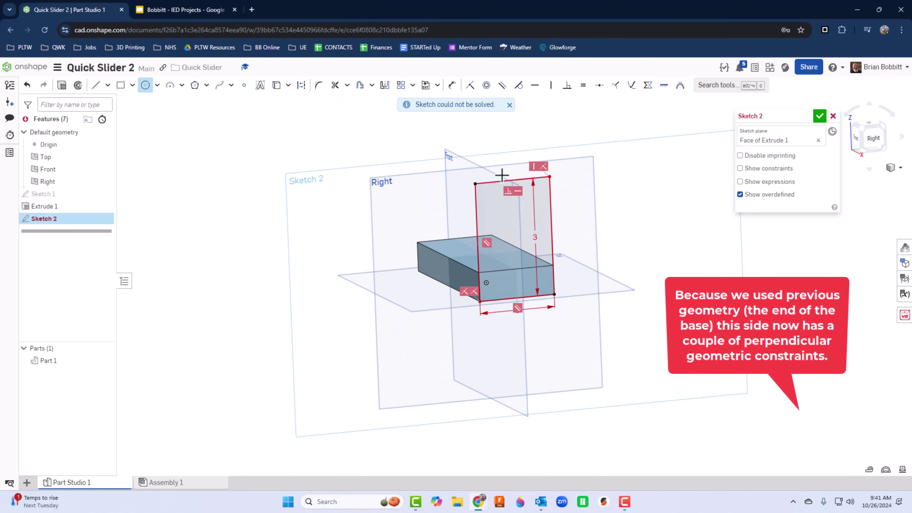
{"action": "left_click", "coordinate": [516, 215]}
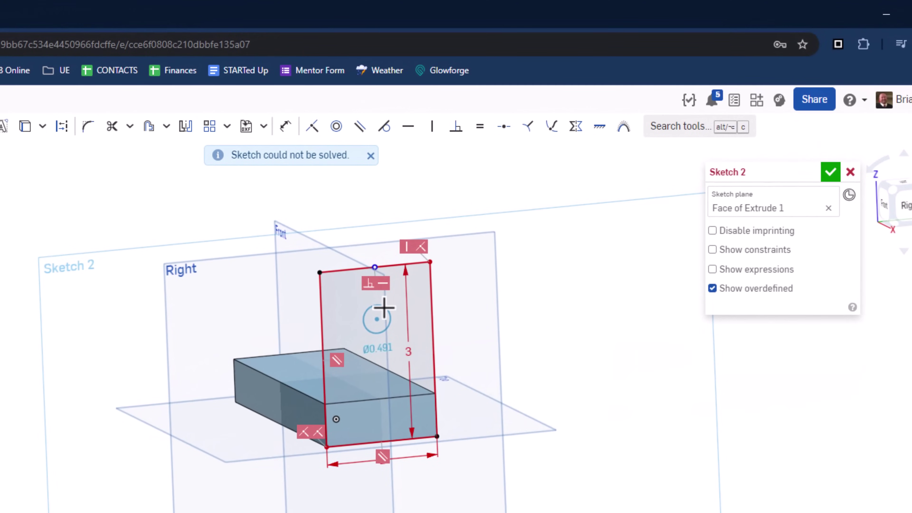
{"action": "type", "text": ".5"}
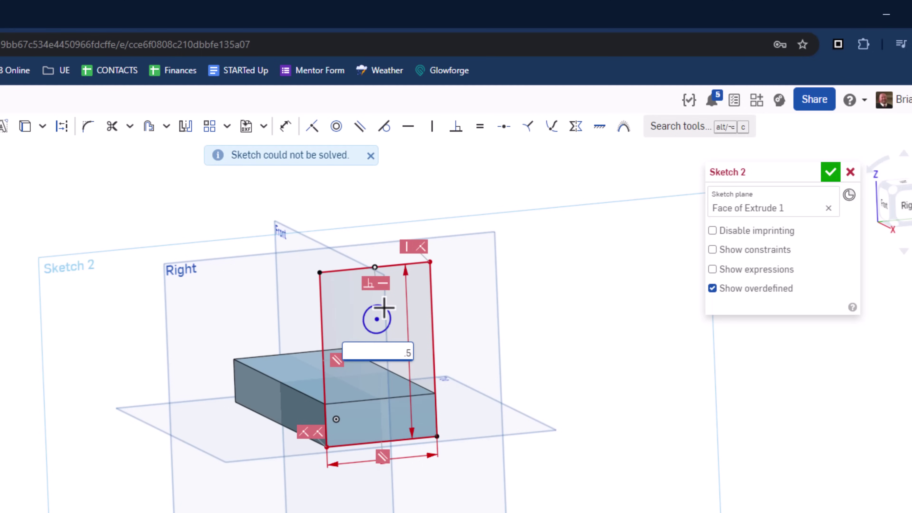
{"action": "key", "text": "Return"}
{"action": "scroll", "coordinate": [440, 310], "scroll_direction": "down", "scroll_amount": 3}
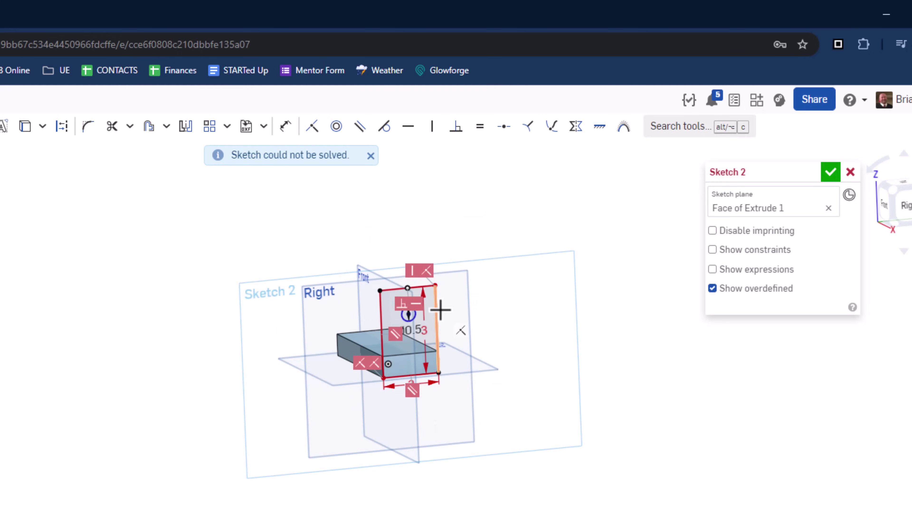
{"action": "scroll", "coordinate": [440, 310], "scroll_direction": "up", "scroll_amount": 5}
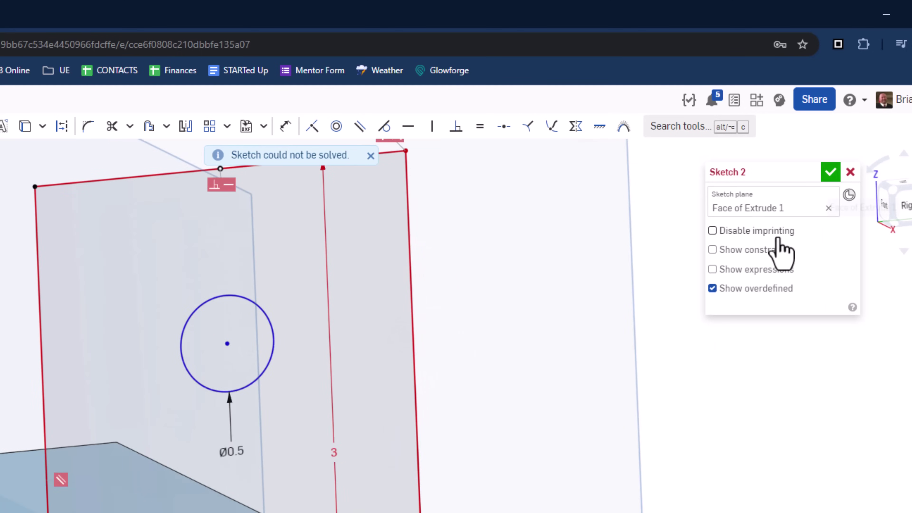
{"action": "key", "text": "n"}
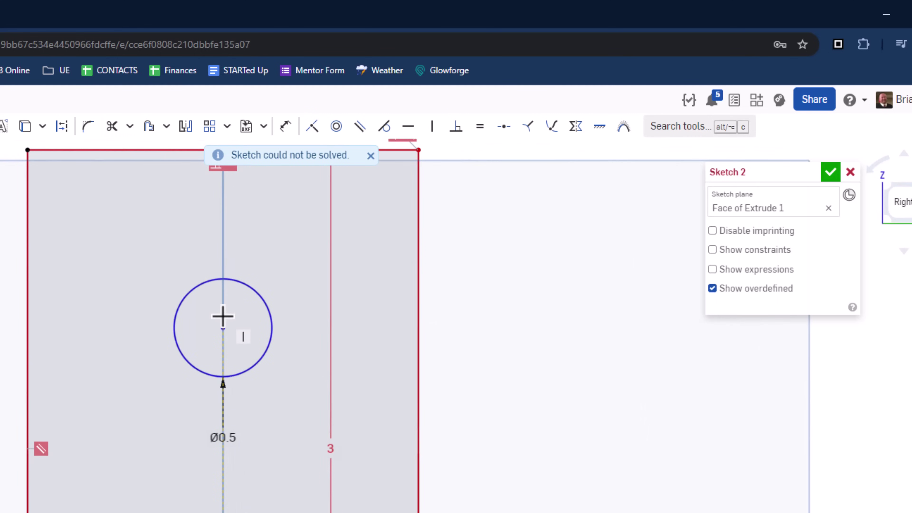
Step: Dimension the circle's centre 0.5 below the rectangle's top edge
{"action": "left_click", "coordinate": [286, 125]}
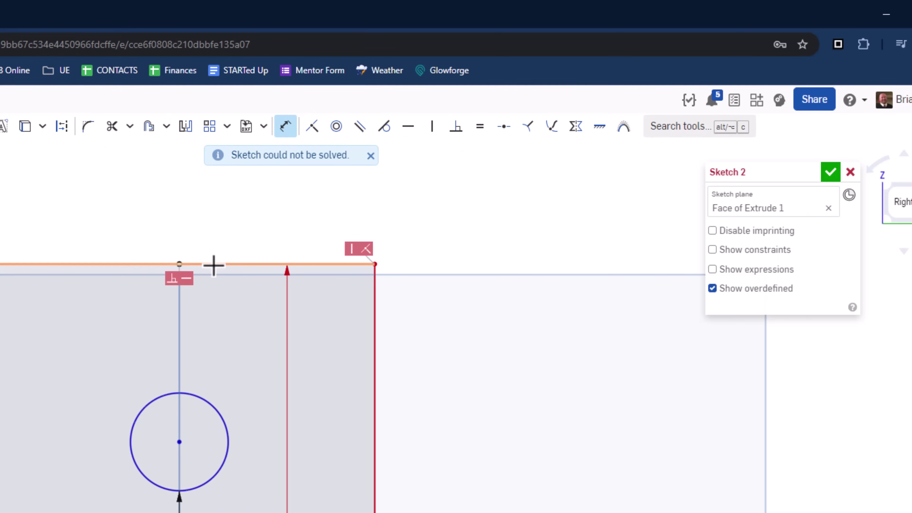
{"action": "left_click", "coordinate": [215, 264]}
{"action": "left_click", "coordinate": [179, 441]}
{"action": "left_click", "coordinate": [457, 400]}
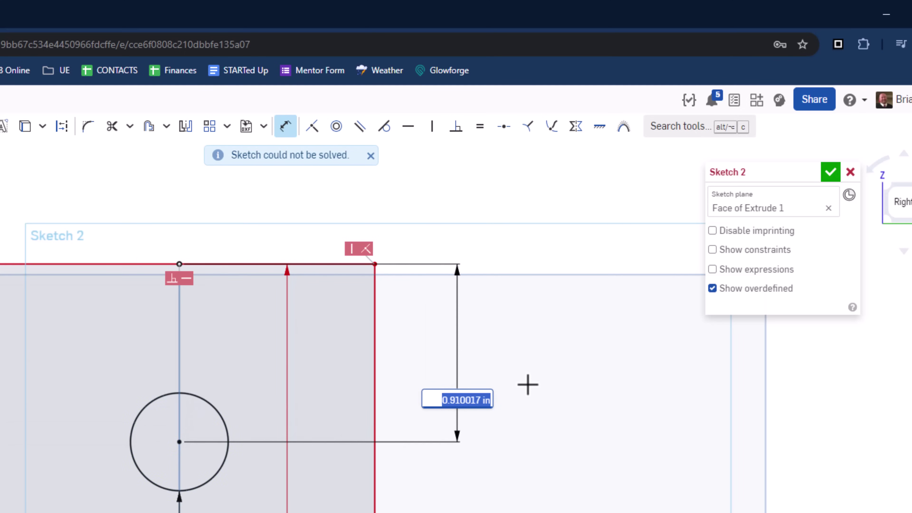
{"action": "type", "text": "0.5"}
{"action": "key", "text": "Return"}
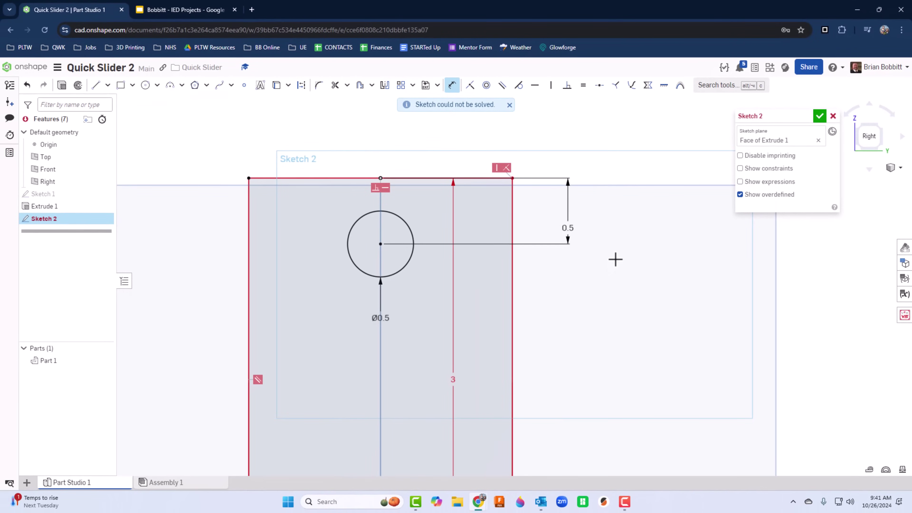
{"action": "scroll", "coordinate": [614, 338], "scroll_direction": "up", "scroll_amount": 5}
{"action": "scroll", "coordinate": [615, 338], "scroll_direction": "down", "scroll_amount": 8}
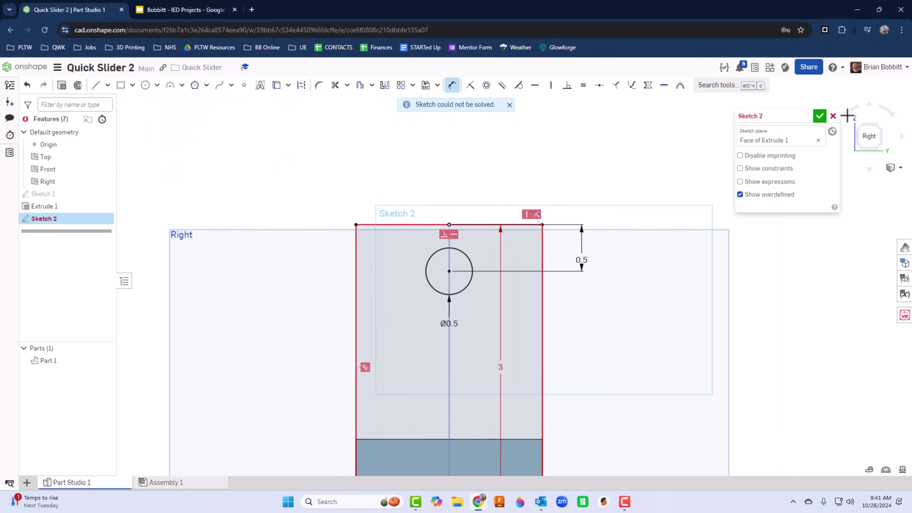
Step: Finish Sketch 2 and start a new extrusion from an angled view
{"action": "left_click", "coordinate": [820, 116]}
{"action": "right_click_drag", "start_coordinate": [619, 297], "coordinate": [664, 298]}
{"action": "key", "text": "shift+e"}
{"action": "scroll", "coordinate": [639, 316], "scroll_direction": "up", "scroll_amount": 3}
{"action": "scroll", "coordinate": [639, 316], "scroll_direction": "down", "scroll_amount": 6}
Step: Extrude both Sketch 2 regions 0.75 in as a separate new part, Part 2
{"action": "left_click", "coordinate": [548, 345]}
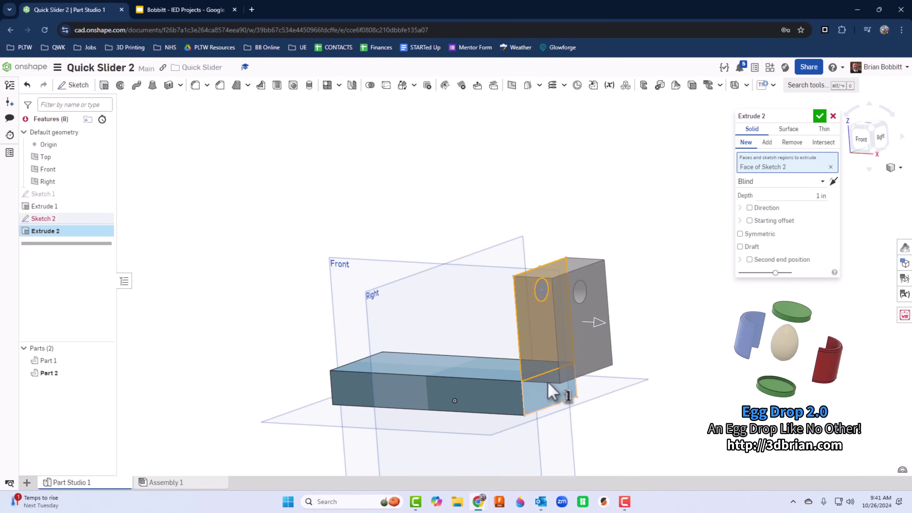
{"action": "left_click", "coordinate": [549, 387]}
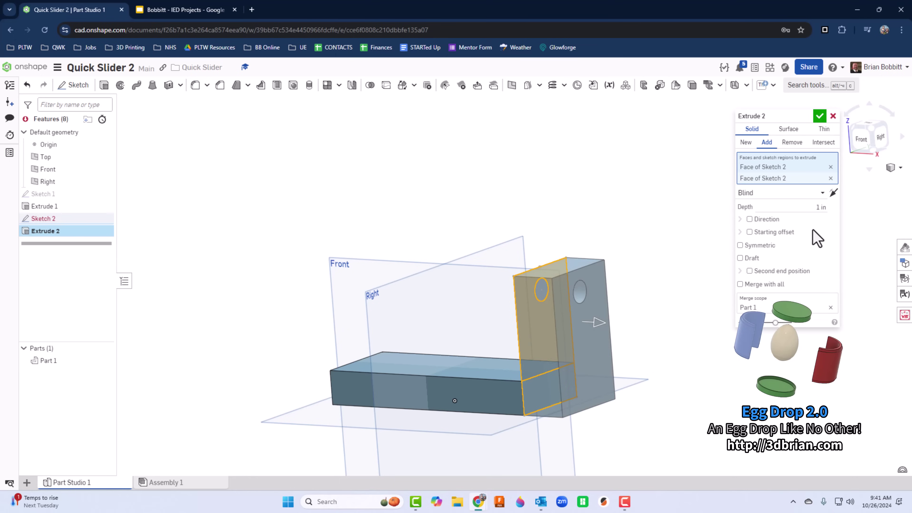
{"action": "left_click", "coordinate": [818, 205]}
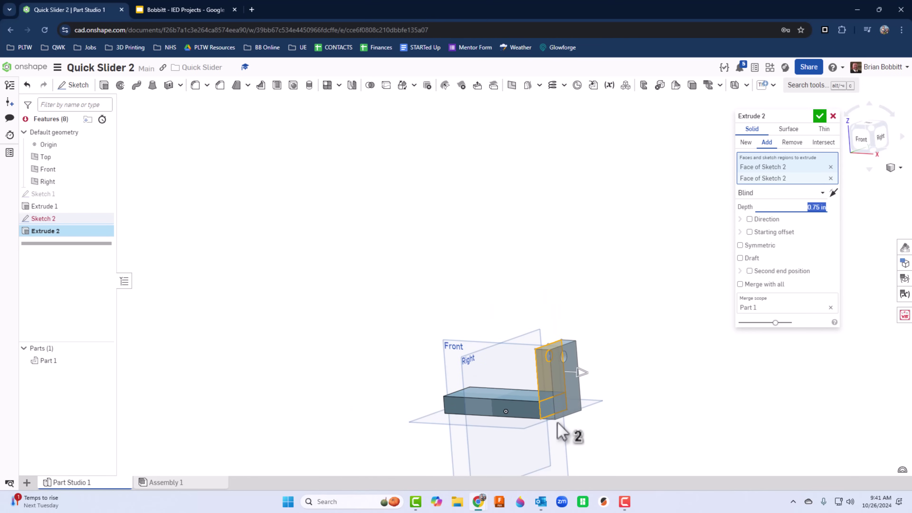
{"action": "scroll", "coordinate": [559, 427], "scroll_direction": "up", "scroll_amount": 3}
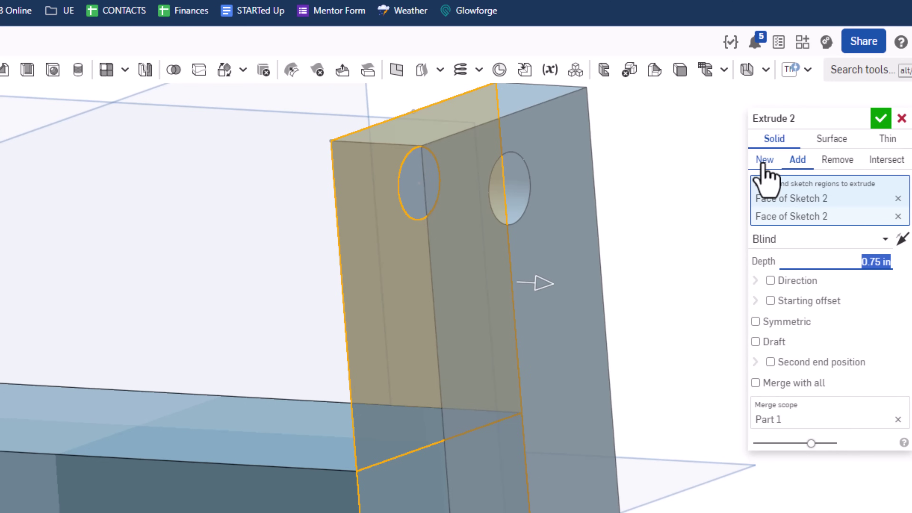
{"action": "left_click", "coordinate": [764, 163]}
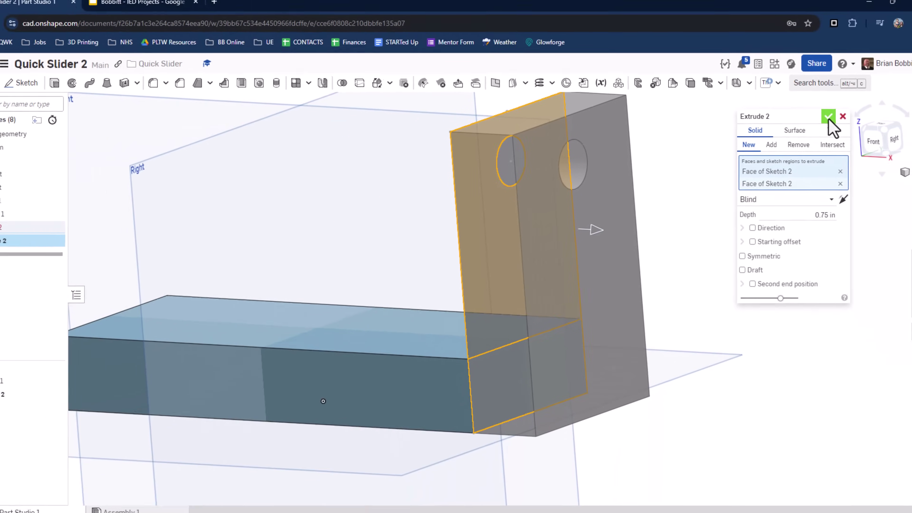
{"action": "left_click", "coordinate": [881, 118]}
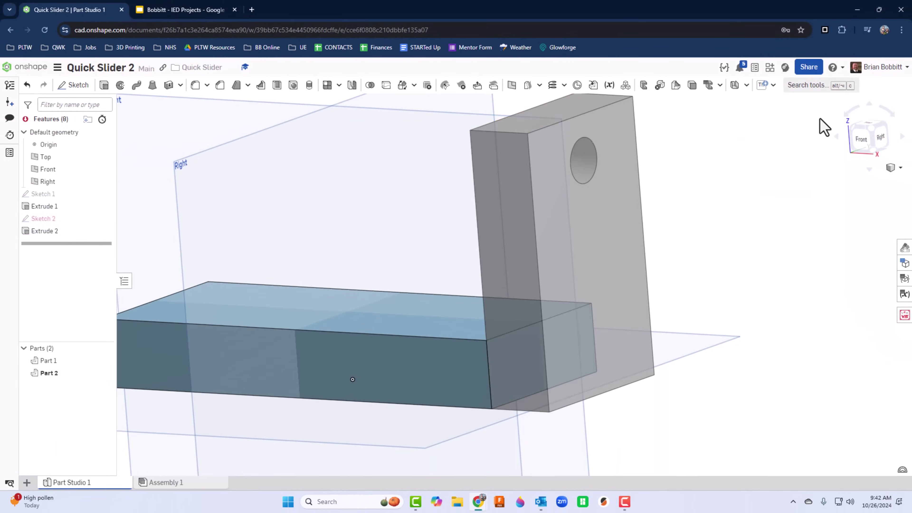
Step: Round the upright's two top edges with a 1 in radius fillet
{"action": "scroll", "coordinate": [607, 287], "scroll_direction": "up", "scroll_amount": 3}
{"action": "scroll", "coordinate": [607, 288], "scroll_direction": "down", "scroll_amount": 5}
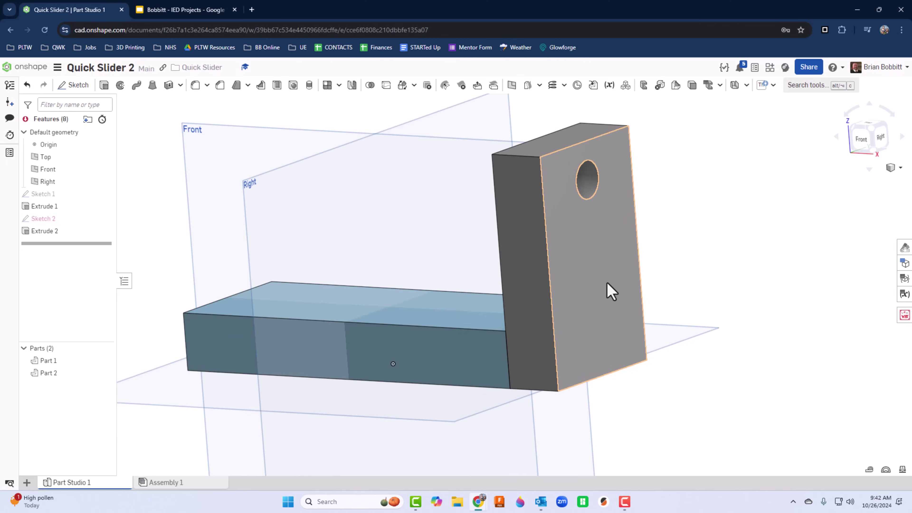
{"action": "scroll", "coordinate": [648, 234], "scroll_direction": "down", "scroll_amount": 3}
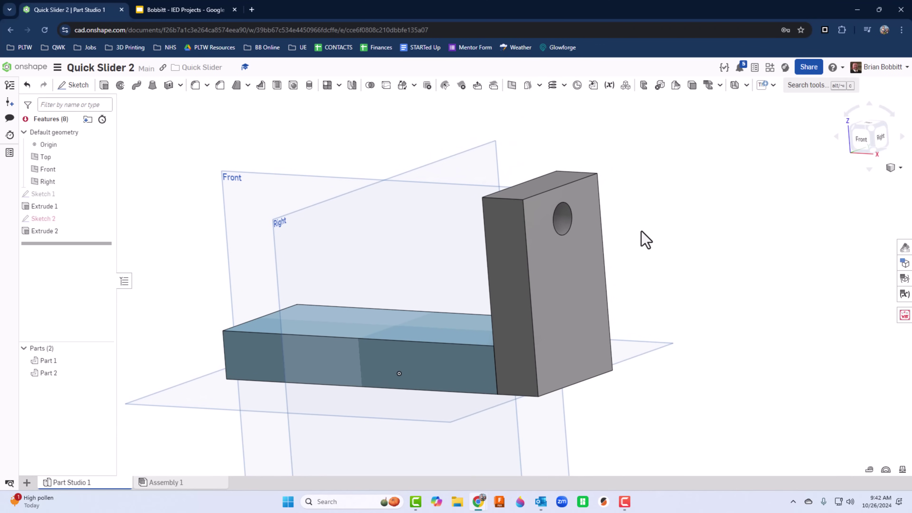
{"action": "right_click_drag", "start_coordinate": [645, 240], "coordinate": [625, 256]}
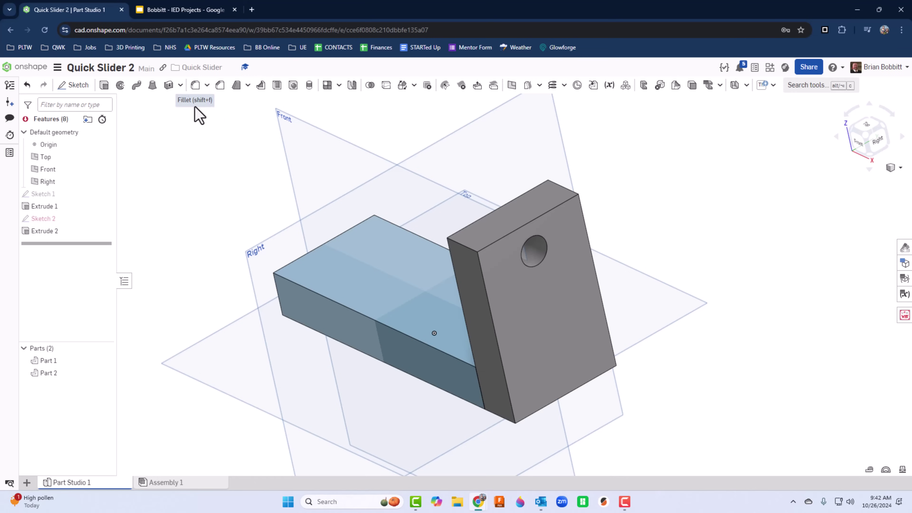
{"action": "left_click", "coordinate": [208, 87]}
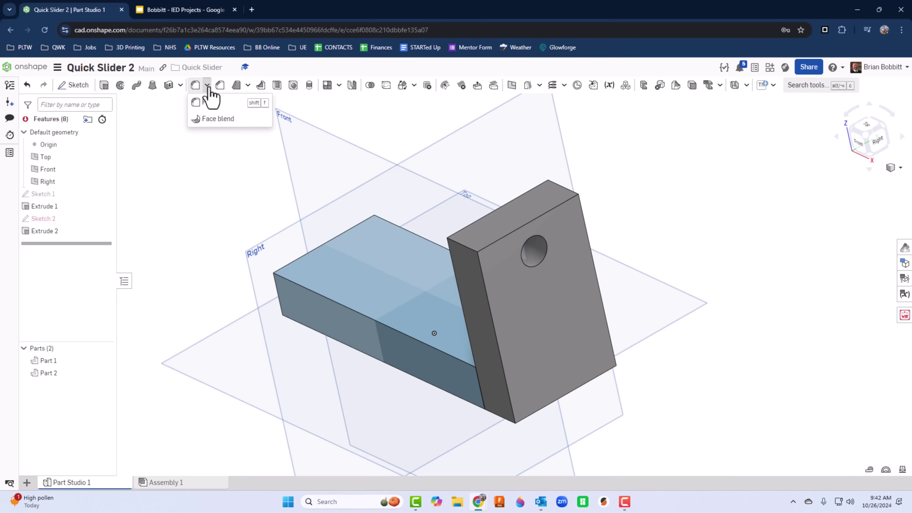
{"action": "left_click", "coordinate": [194, 90]}
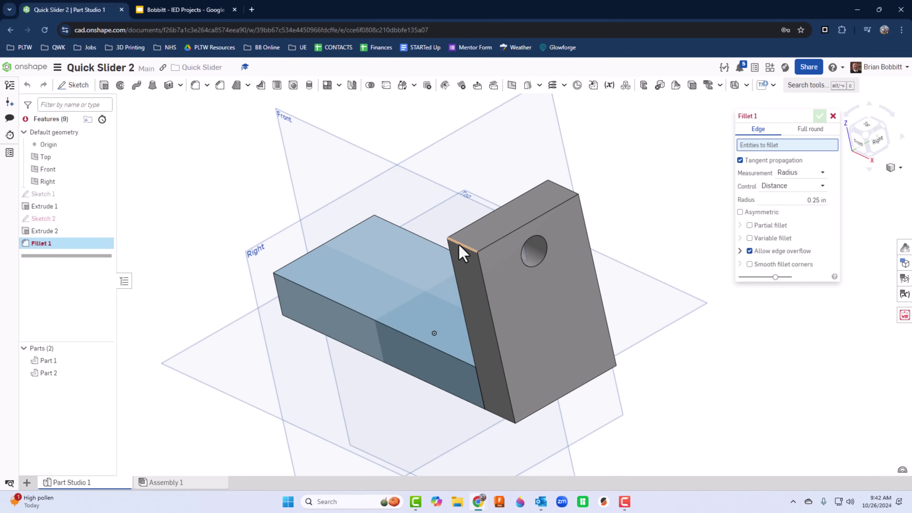
{"action": "left_click", "coordinate": [462, 251]}
{"action": "left_click", "coordinate": [568, 197]}
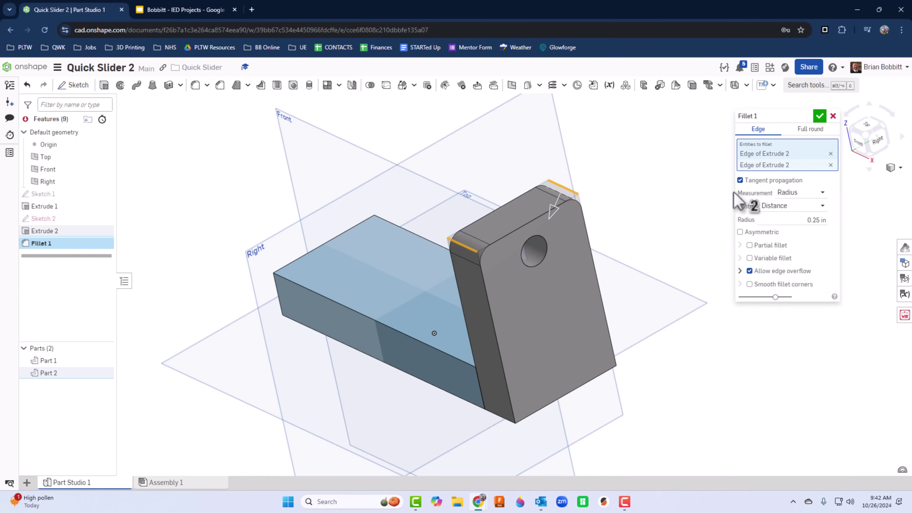
{"action": "left_click", "coordinate": [812, 219]}
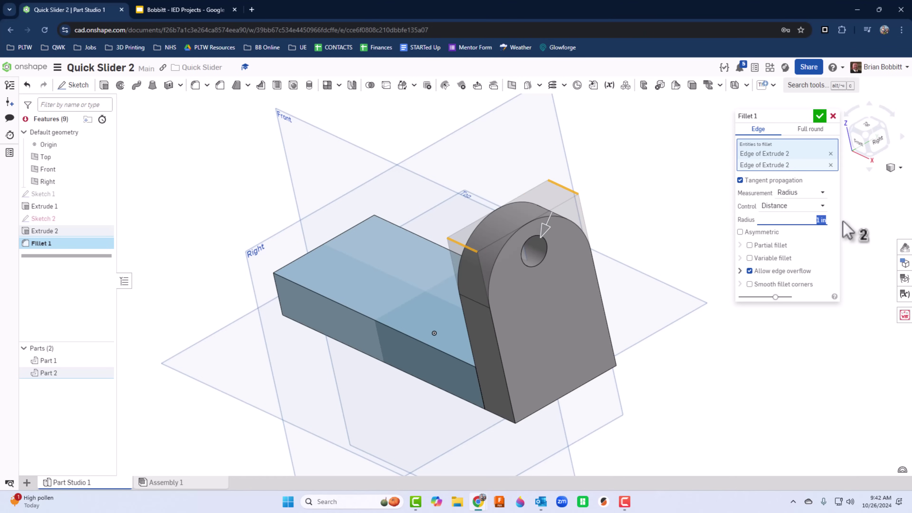
{"action": "left_click", "coordinate": [819, 116]}
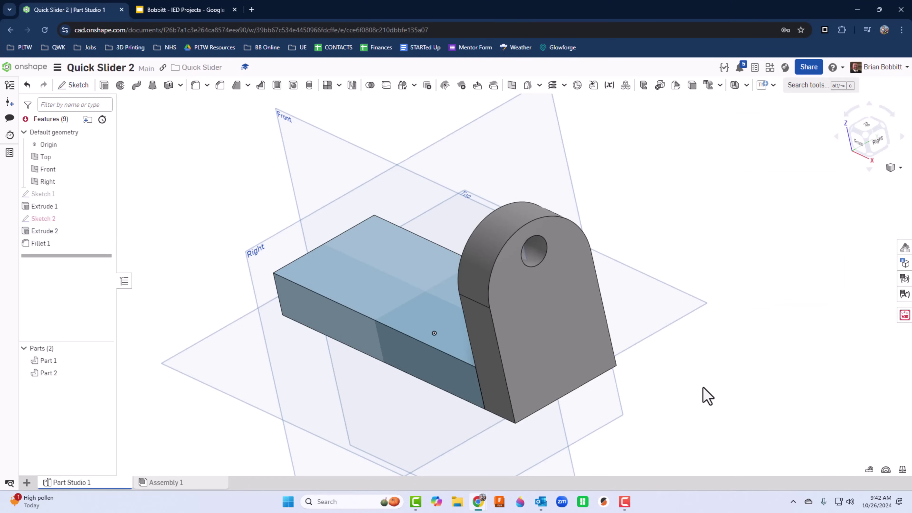
{"action": "key", "text": "shift+1"}
{"action": "key", "text": "shift+7"}
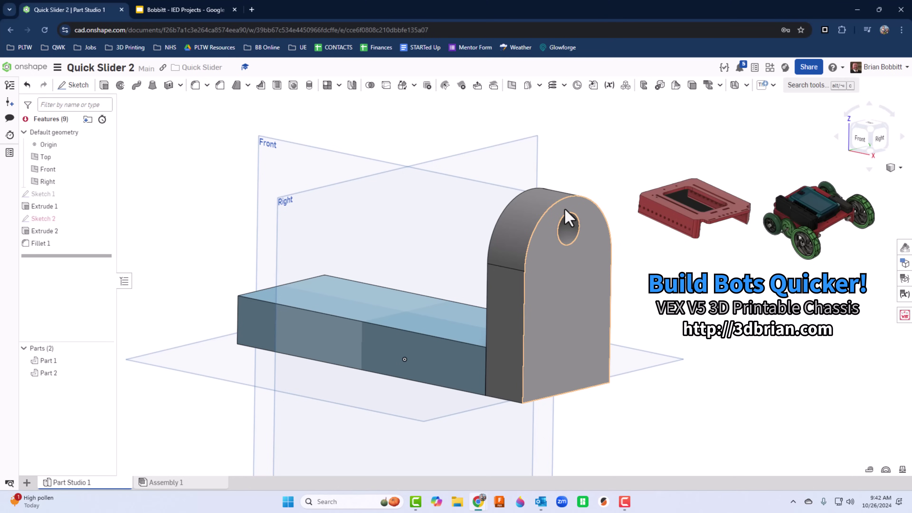
{"action": "scroll", "coordinate": [610, 305], "scroll_direction": "up", "scroll_amount": 3}
{"action": "scroll", "coordinate": [625, 352], "scroll_direction": "down", "scroll_amount": 5}
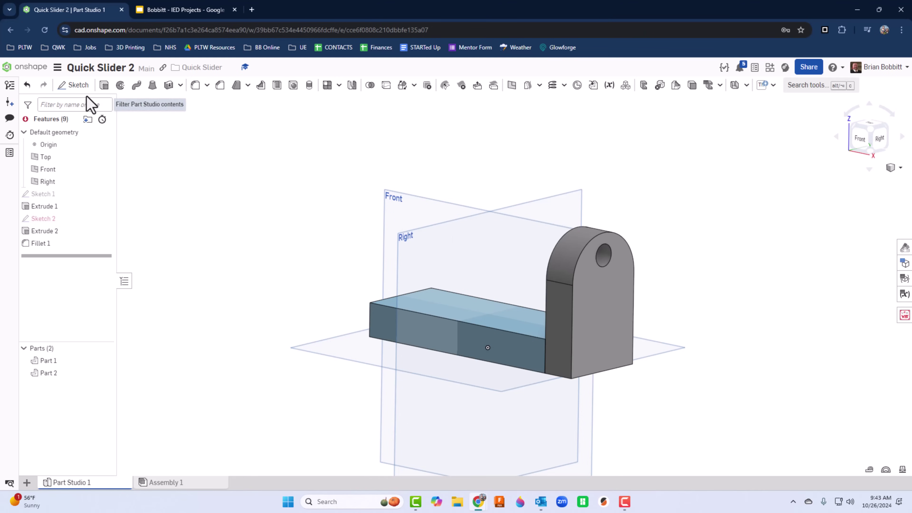
Step: Start Sketch 3 on the upright's front face, viewed head-on
{"action": "left_click", "coordinate": [77, 86]}
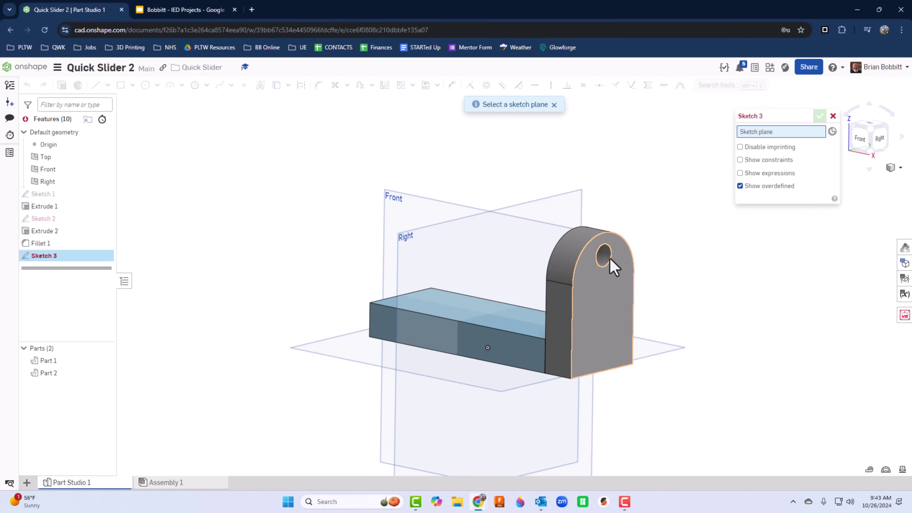
{"action": "left_click", "coordinate": [615, 266]}
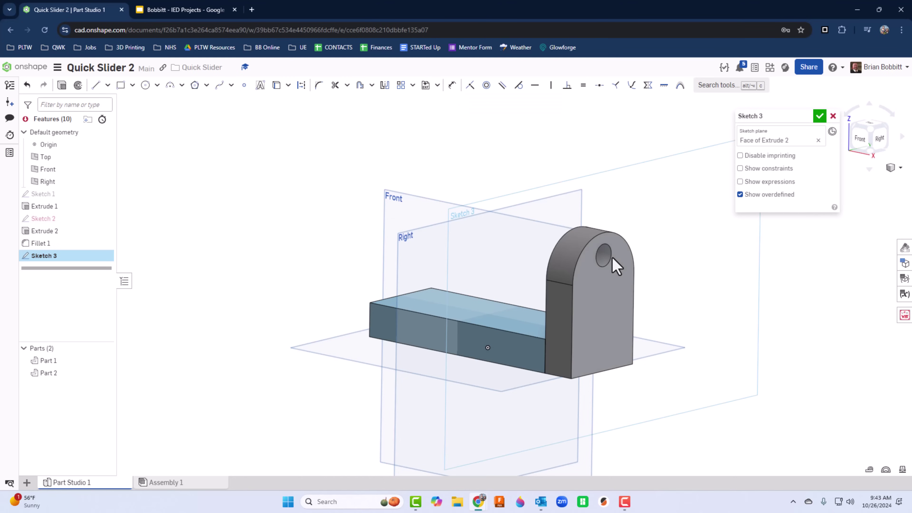
{"action": "key", "text": "n"}
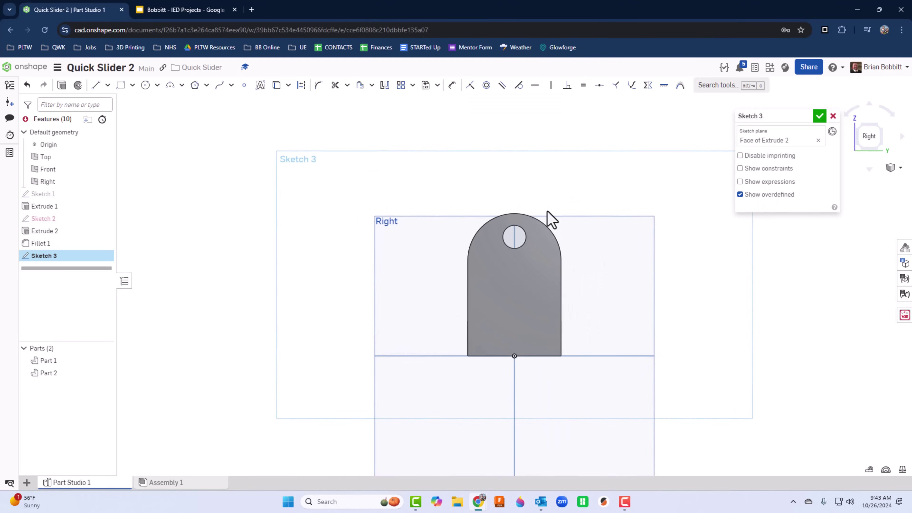
{"action": "scroll", "coordinate": [542, 218], "scroll_direction": "down", "scroll_amount": 2}
{"action": "scroll", "coordinate": [543, 218], "scroll_direction": "up", "scroll_amount": 6}
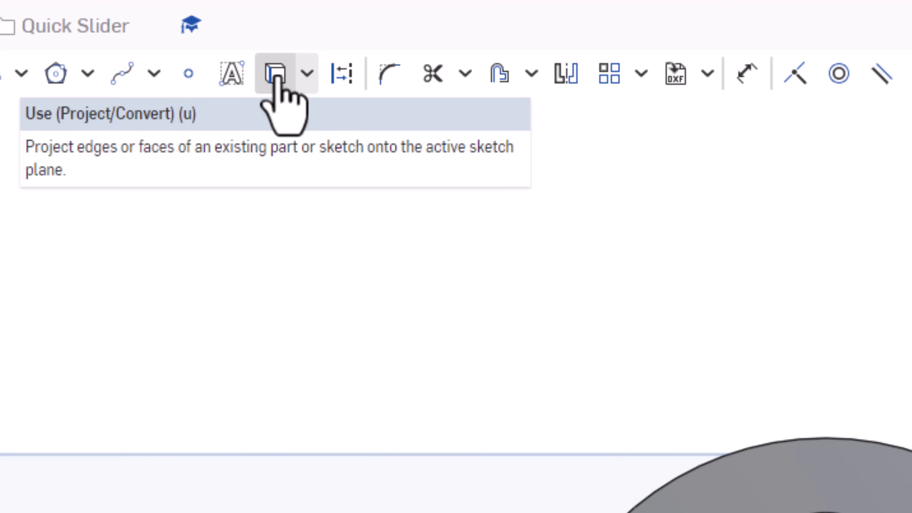
Step: Project the hole circle into Sketch 3 with Use, and finish the sketch
{"action": "left_click", "coordinate": [276, 75]}
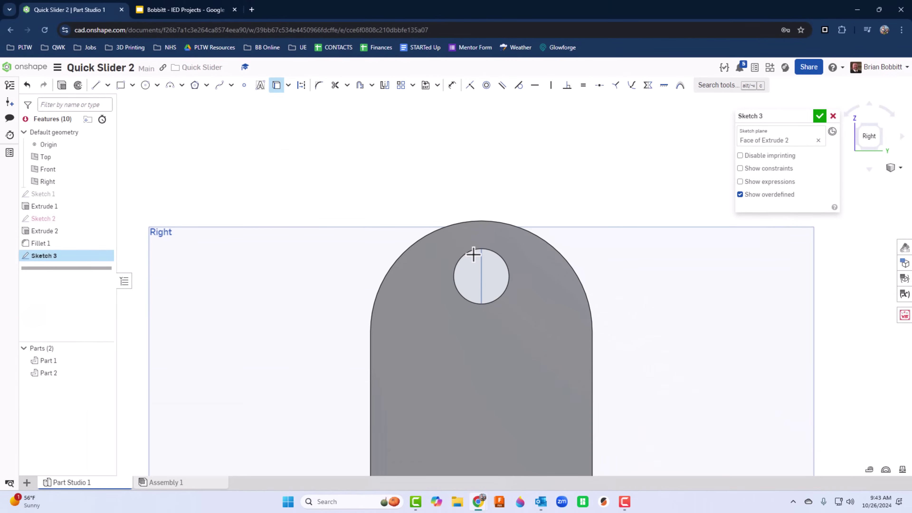
{"action": "left_click", "coordinate": [474, 254]}
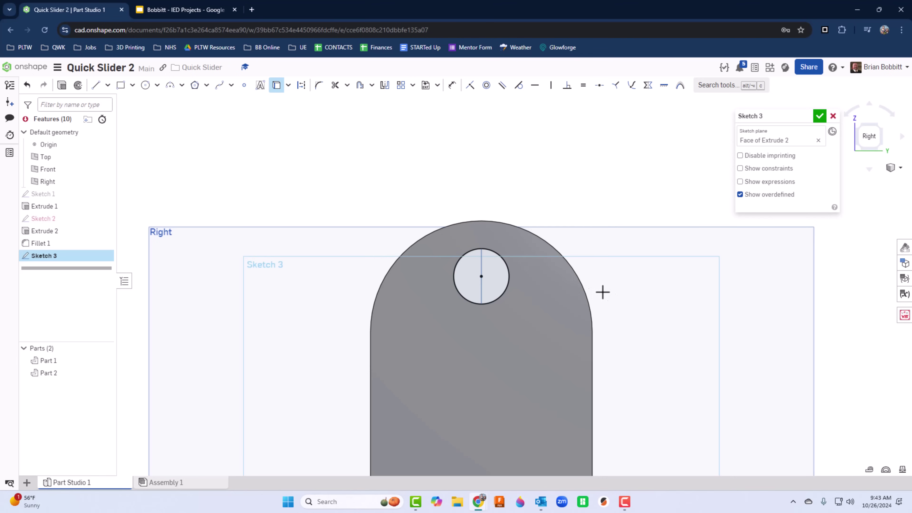
{"action": "left_click", "coordinate": [818, 117]}
{"action": "right_click_drag", "start_coordinate": [676, 241], "coordinate": [714, 259]}
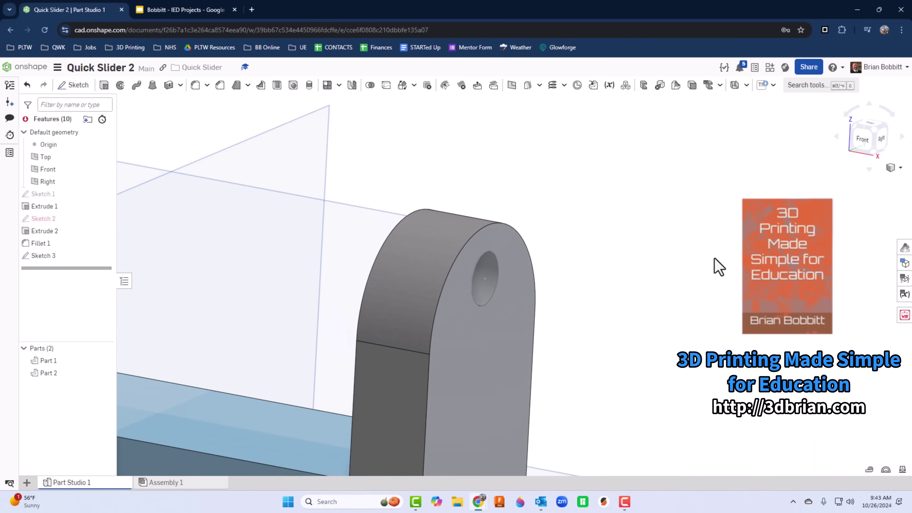
{"action": "key", "text": "shift+e"}
Step: Extrude the hole circle 6.5 in back through the bracket as a new rod part, Part 3
{"action": "left_click", "coordinate": [486, 289]}
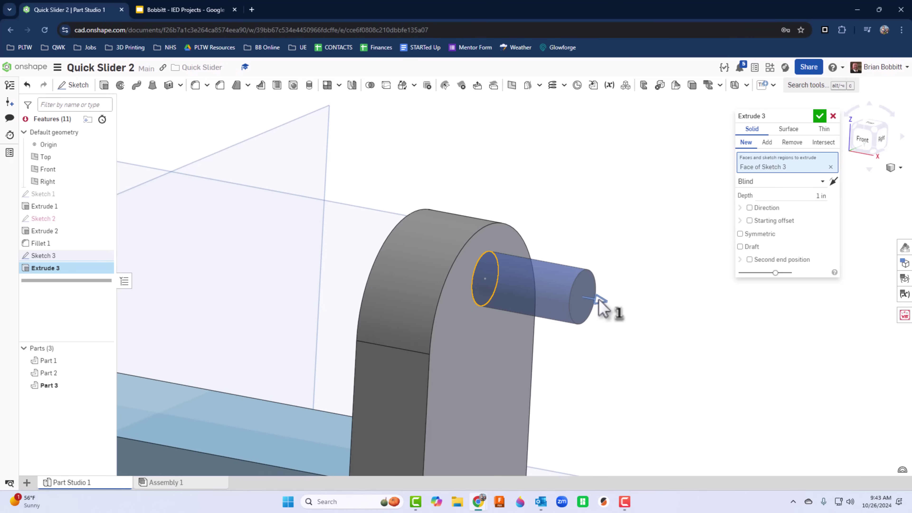
{"action": "left_click_drag", "start_coordinate": [599, 300], "coordinate": [271, 254]}
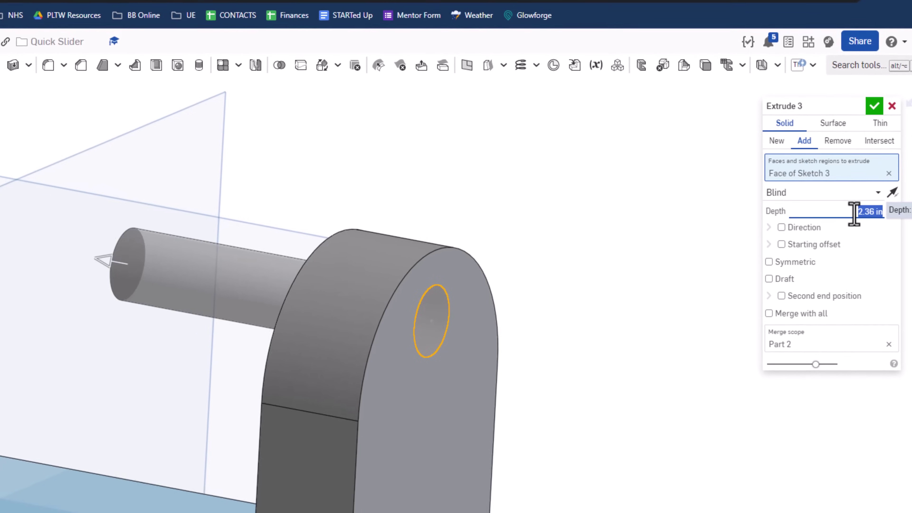
{"action": "type", "text": "6"}
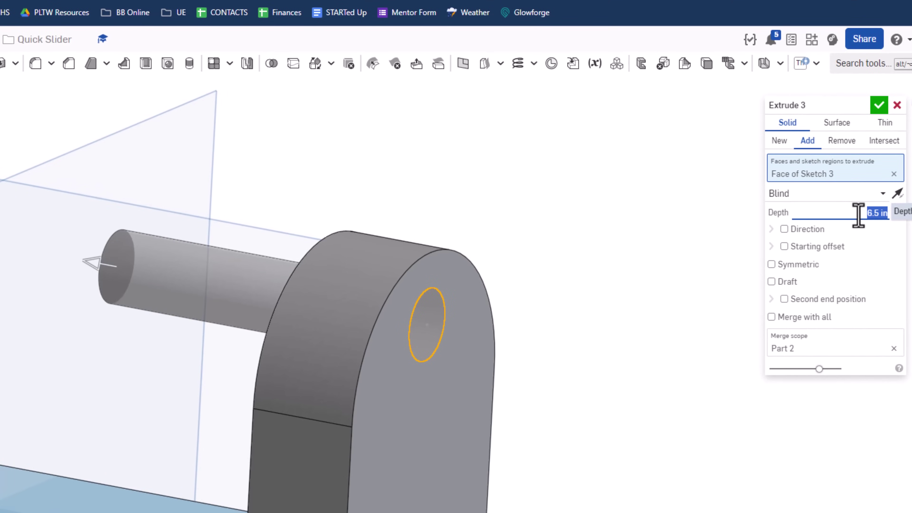
{"action": "scroll", "coordinate": [607, 406], "scroll_direction": "up", "scroll_amount": 5}
{"action": "scroll", "coordinate": [612, 406], "scroll_direction": "down", "scroll_amount": 3}
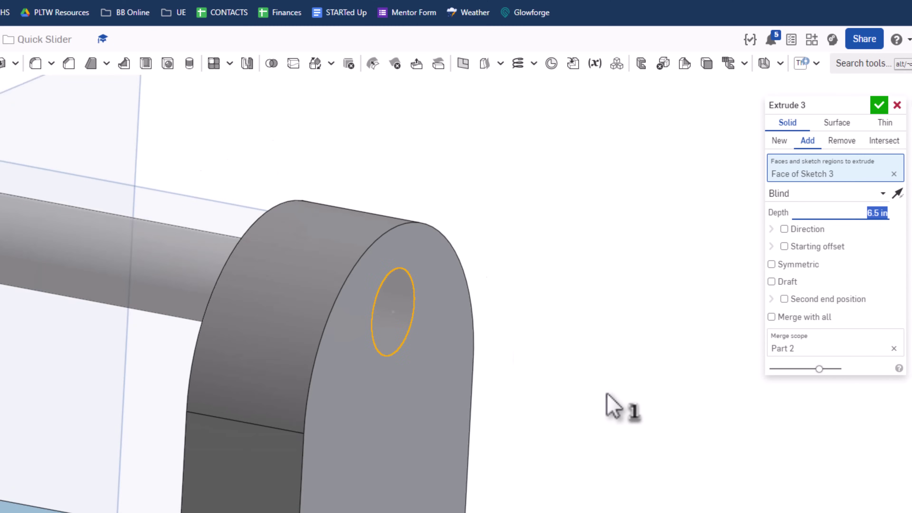
{"action": "scroll", "coordinate": [607, 396], "scroll_direction": "down", "scroll_amount": 5}
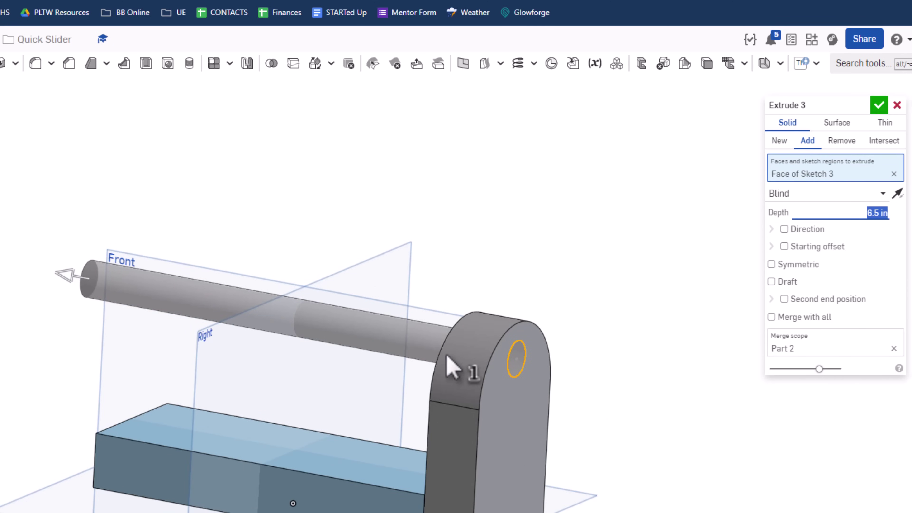
{"action": "left_click", "coordinate": [778, 141]}
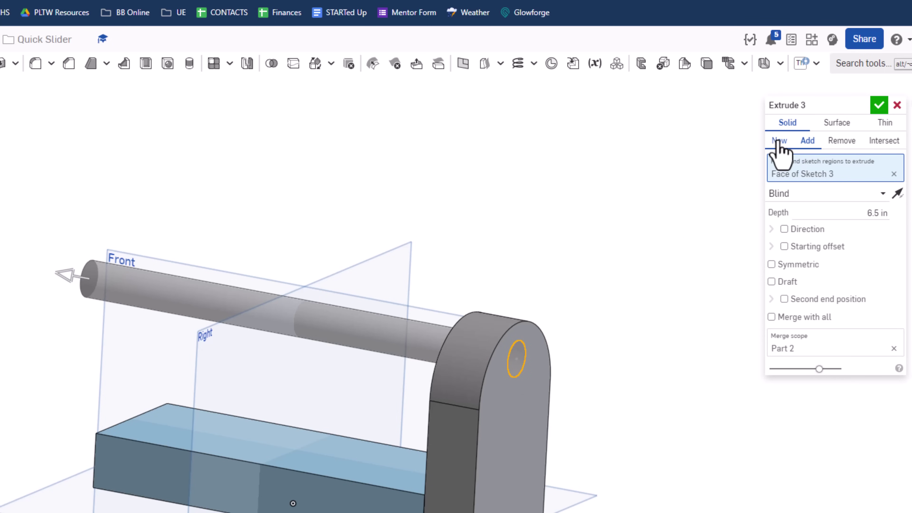
{"action": "left_click", "coordinate": [880, 106]}
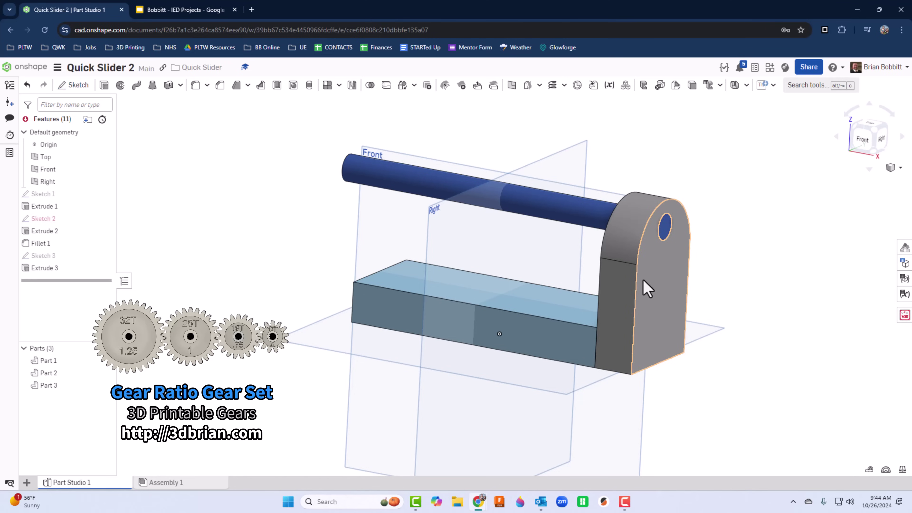
{"action": "right_click_drag", "start_coordinate": [307, 299], "coordinate": [336, 307]}
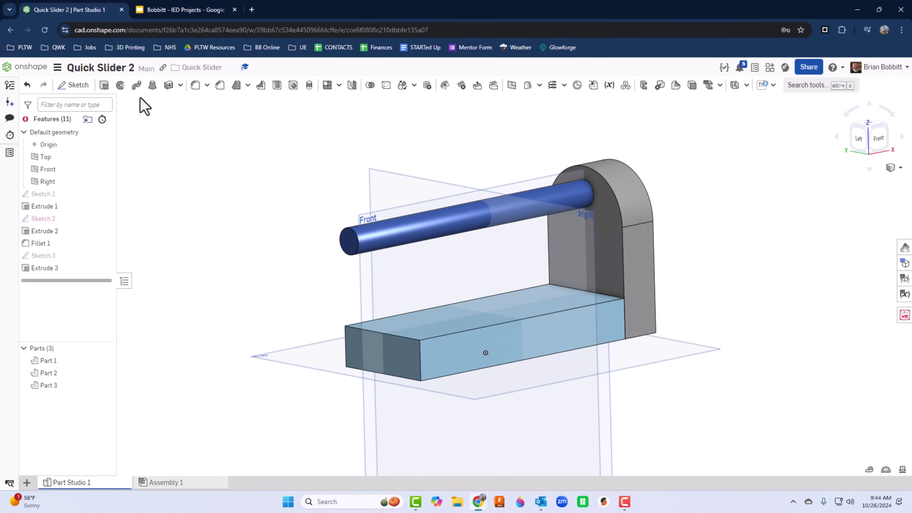
Step: Start a sketch on the rod's end face, view it head-on, and project the rod edge
{"action": "left_click", "coordinate": [74, 86]}
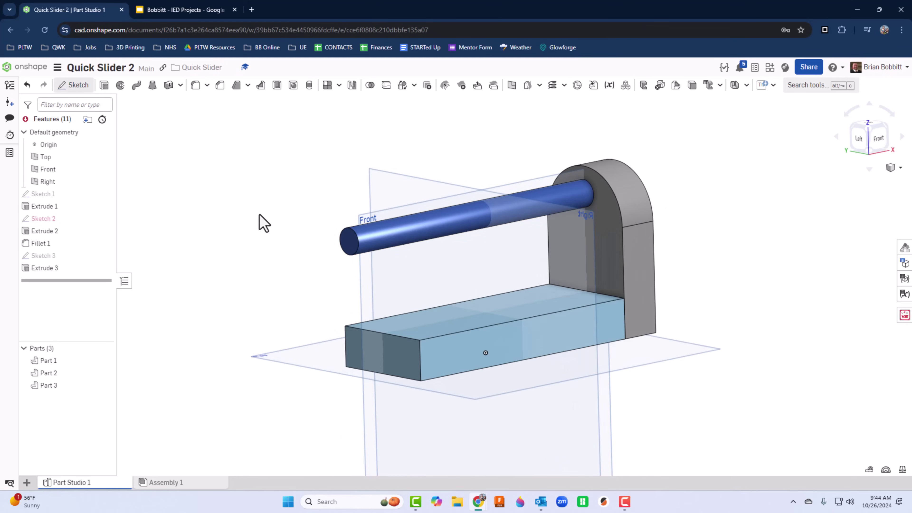
{"action": "left_click", "coordinate": [349, 242]}
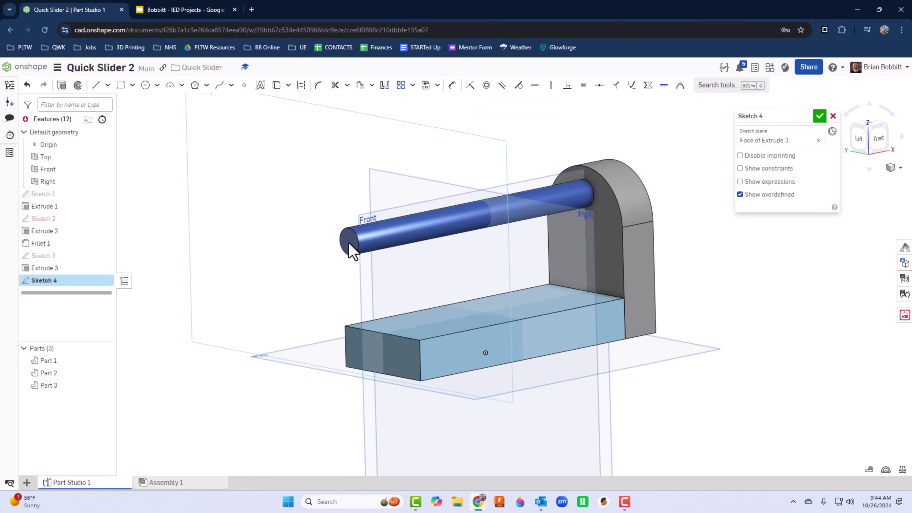
{"action": "key", "text": "n"}
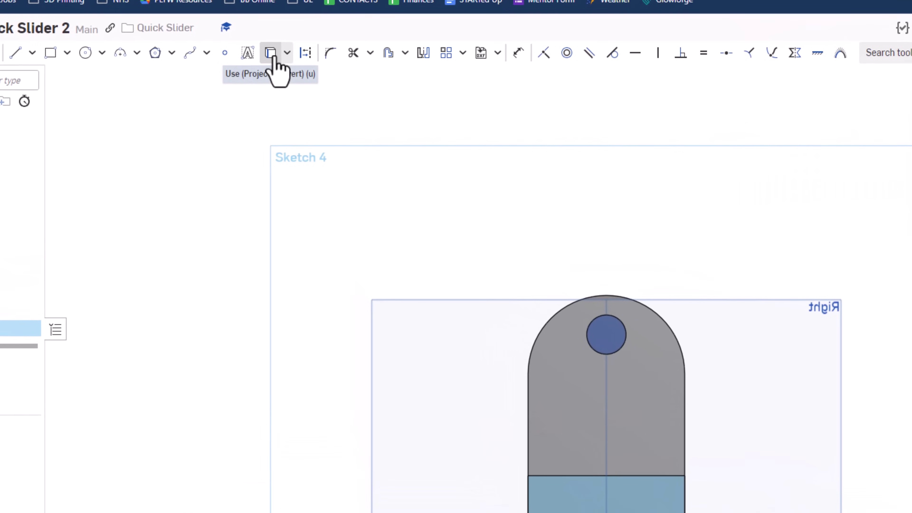
{"action": "left_click", "coordinate": [275, 57]}
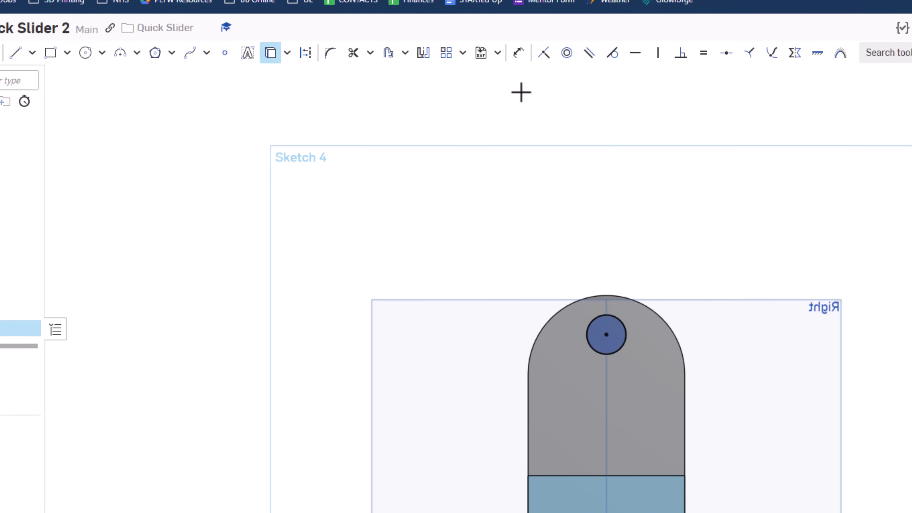
Step: Draw a 1 by 1 centre-point square around the rod end and preview a 1 in extrusion
{"action": "left_click", "coordinate": [66, 53]}
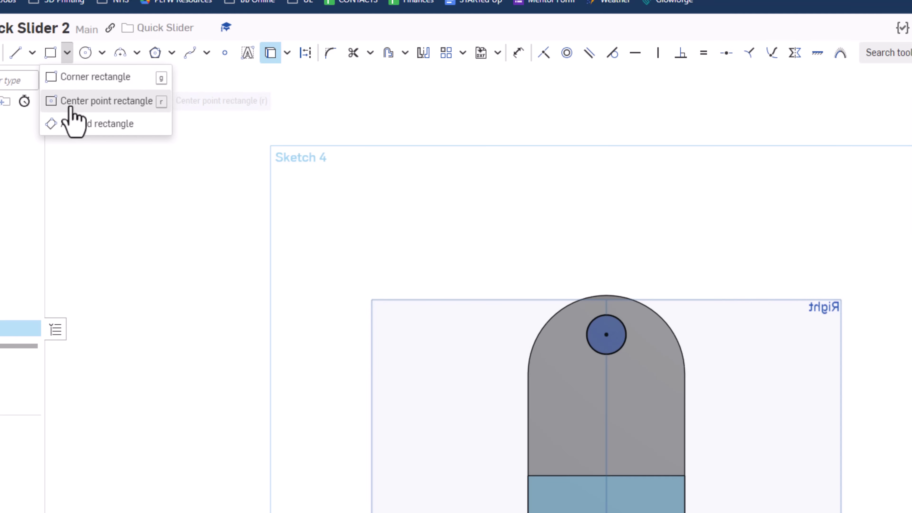
{"action": "left_click", "coordinate": [83, 105]}
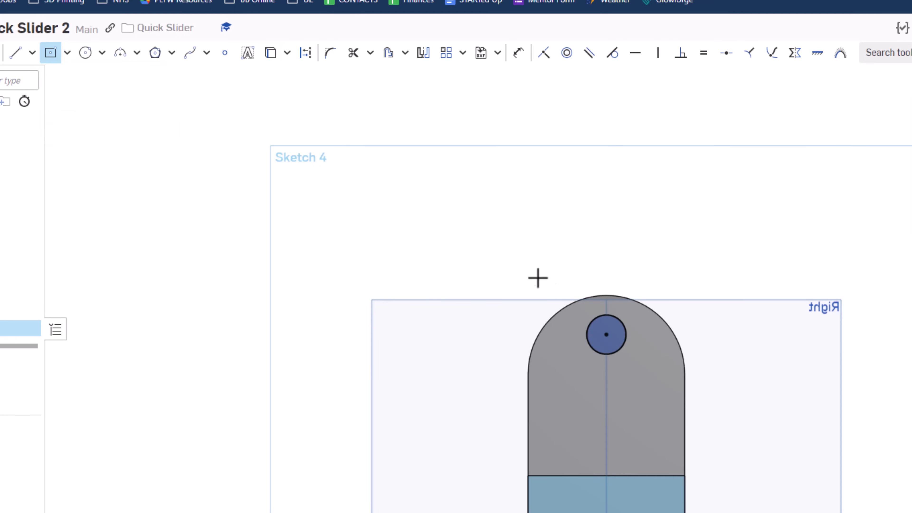
{"action": "left_click", "coordinate": [606, 335]}
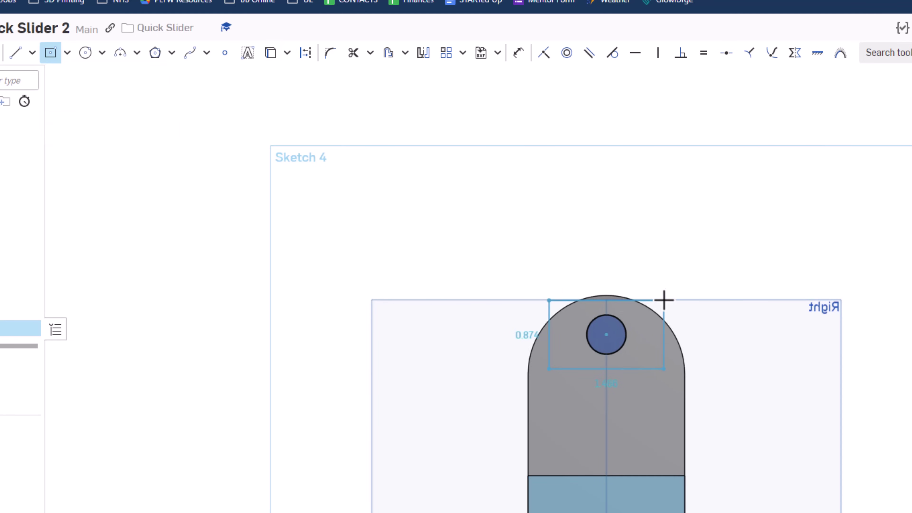
{"action": "left_click", "coordinate": [664, 288]}
{"action": "type", "text": "1"}
{"action": "key", "text": "Tab"}
{"action": "type", "text": "1"}
{"action": "key", "text": "Return"}
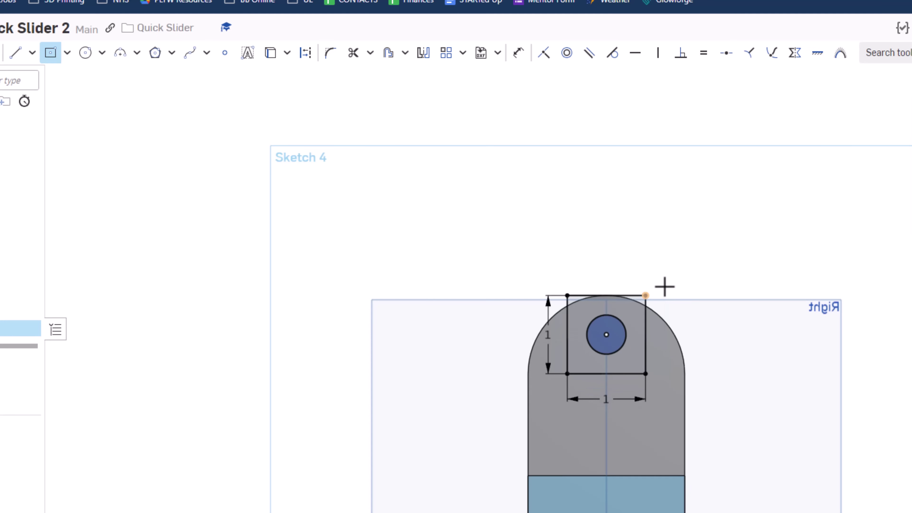
{"action": "key", "text": "shift+e"}
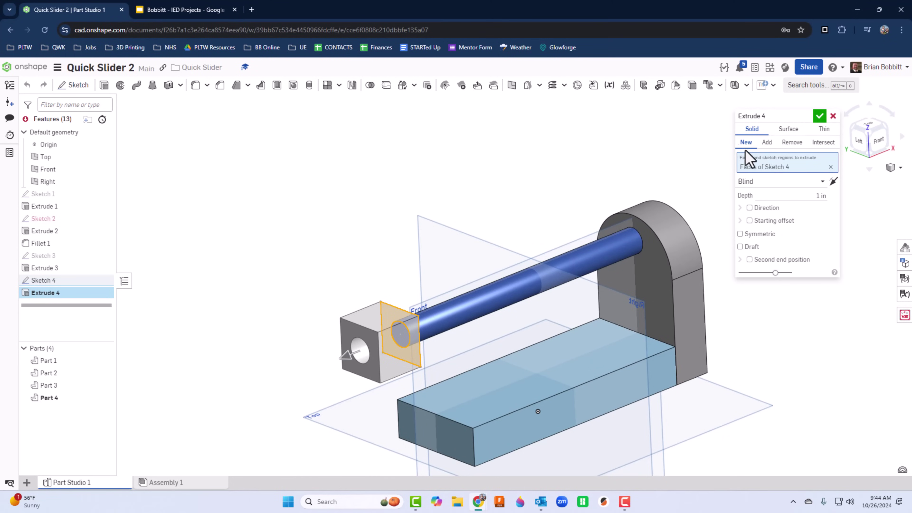
Step: Accept Extrude 4 to create the holed square block Part 4 and inspect it
{"action": "left_click", "coordinate": [820, 116]}
{"action": "right_click_drag", "start_coordinate": [819, 358], "coordinate": [811, 334]}
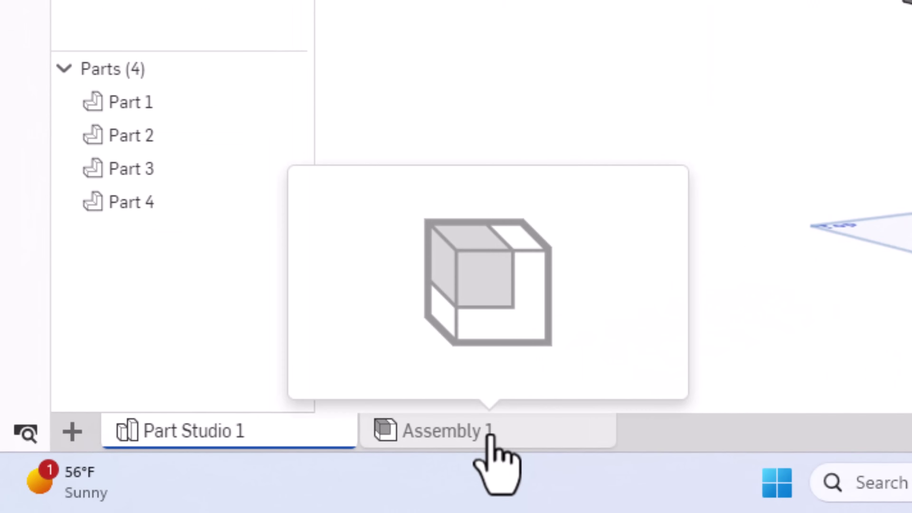
Step: Switch to Assembly 1 and bring up the Insert parts and assemblies panel
{"action": "left_click", "coordinate": [462, 439]}
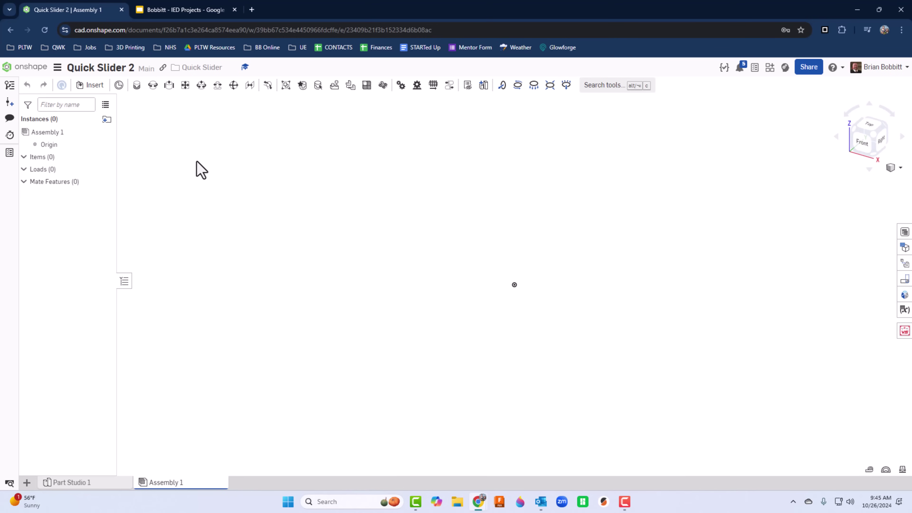
{"action": "left_click", "coordinate": [82, 86]}
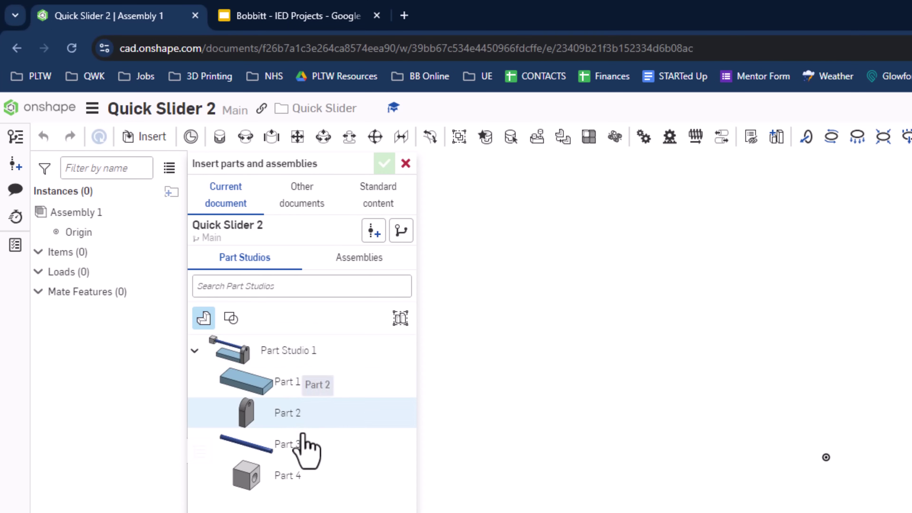
Step: Insert all four Part Studio 1 parts and drag the slider block away from the rod
{"action": "left_click", "coordinate": [288, 351]}
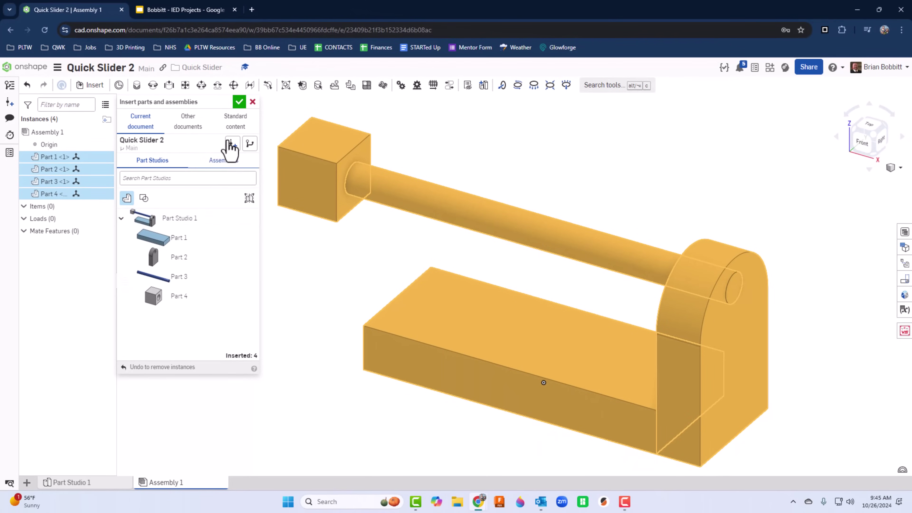
{"action": "left_click", "coordinate": [240, 102]}
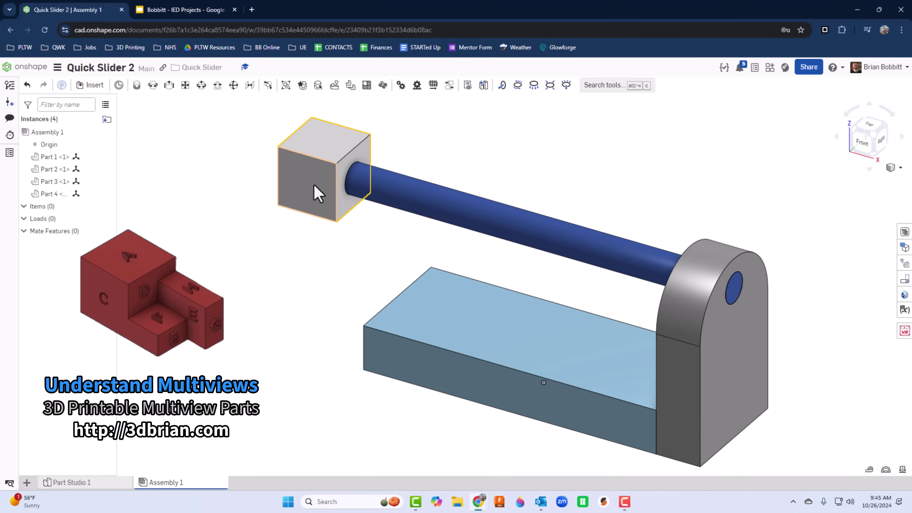
{"action": "left_click_drag", "start_coordinate": [294, 196], "coordinate": [161, 214]}
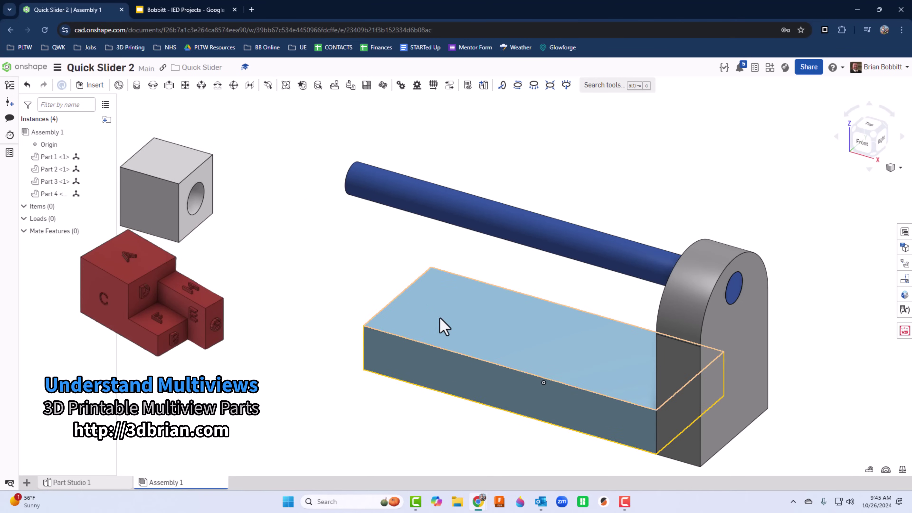
{"action": "scroll", "coordinate": [439, 318], "scroll_direction": "up", "scroll_amount": 2}
{"action": "scroll", "coordinate": [439, 318], "scroll_direction": "down", "scroll_amount": 4}
Step: Undo the trial moves of the rod and bracket, then select the upright support
{"action": "left_click_drag", "start_coordinate": [502, 261], "coordinate": [449, 207]}
{"action": "left_click_drag", "start_coordinate": [611, 340], "coordinate": [693, 330]}
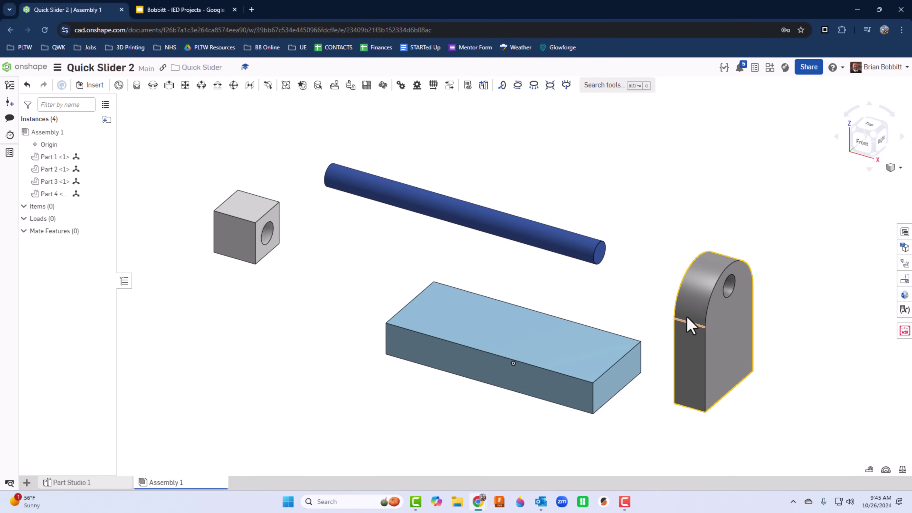
{"action": "left_click", "coordinate": [27, 86]}
{"action": "left_click", "coordinate": [27, 87]}
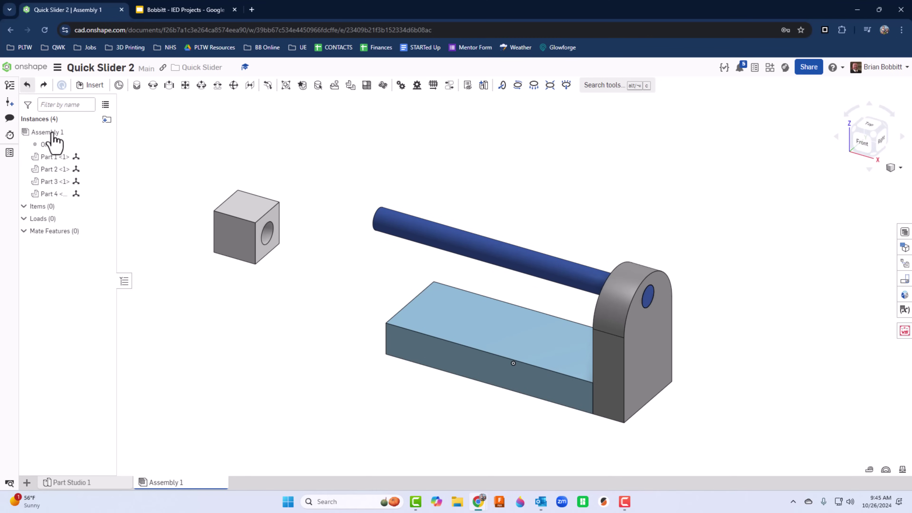
{"action": "right_click_drag", "start_coordinate": [621, 413], "coordinate": [704, 309]}
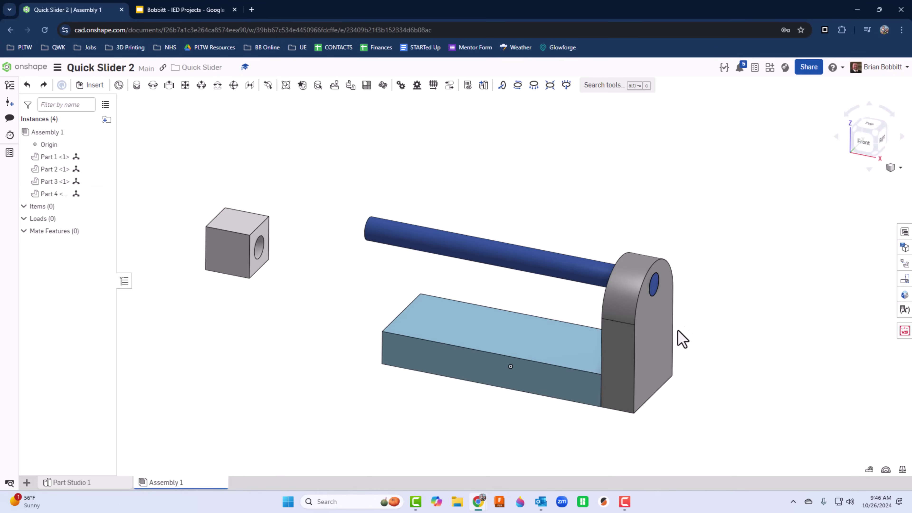
{"action": "left_click", "coordinate": [649, 343]}
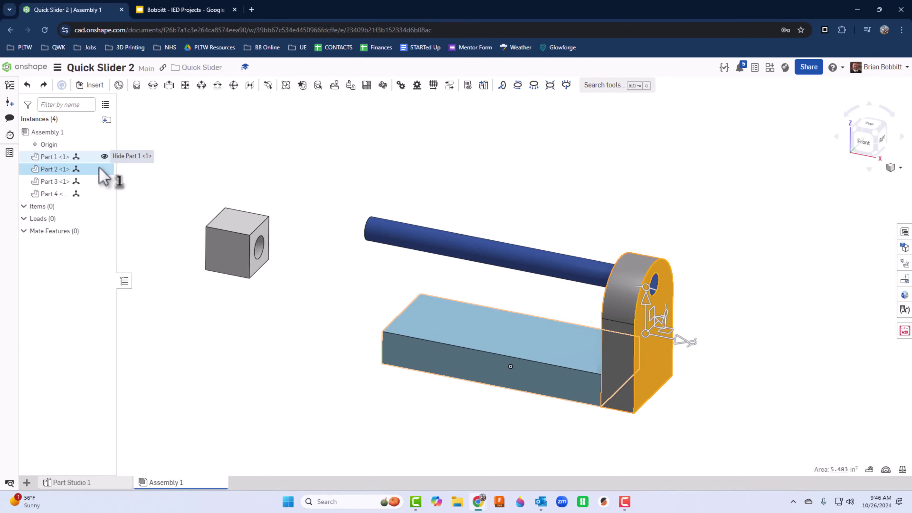
Step: Copy upright support Part 2 and paste a second instance into the assembly
{"action": "right_click", "coordinate": [55, 171]}
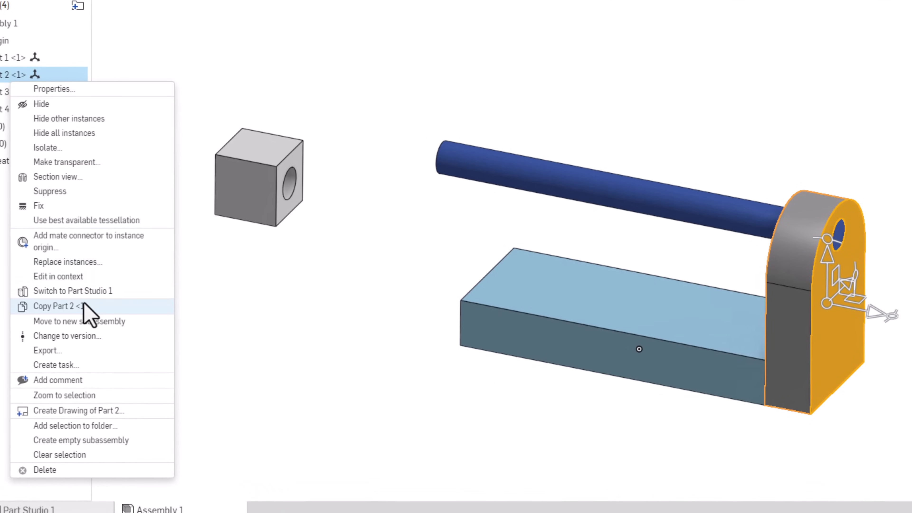
{"action": "left_click", "coordinate": [84, 305]}
{"action": "key", "text": "ctrl+v"}
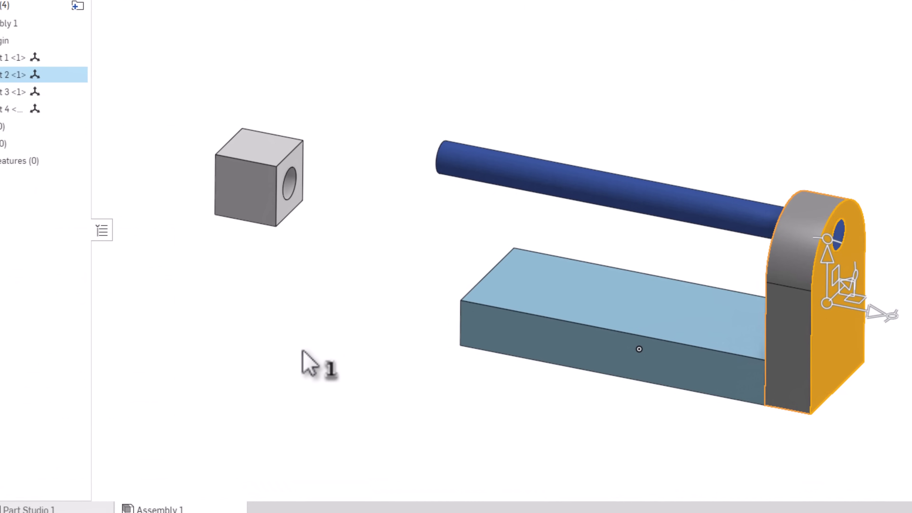
{"action": "right_click", "coordinate": [297, 345]}
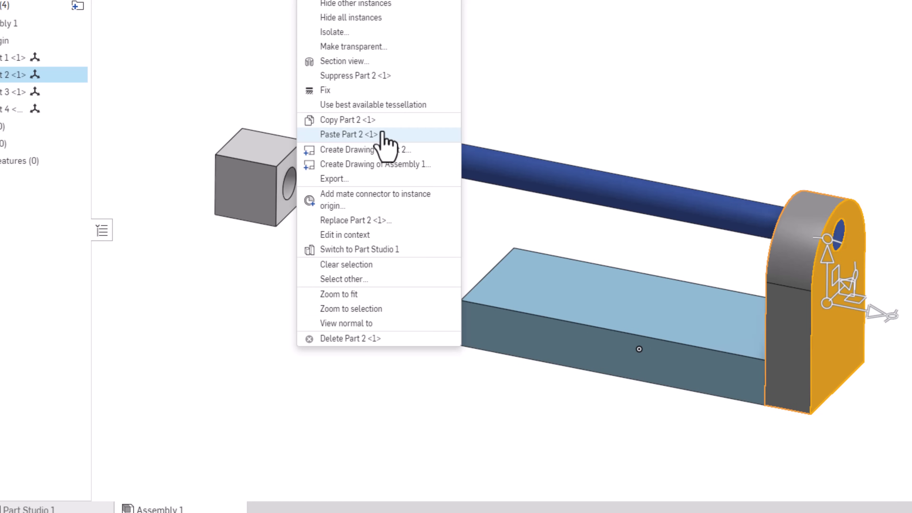
{"action": "left_click", "coordinate": [359, 135]}
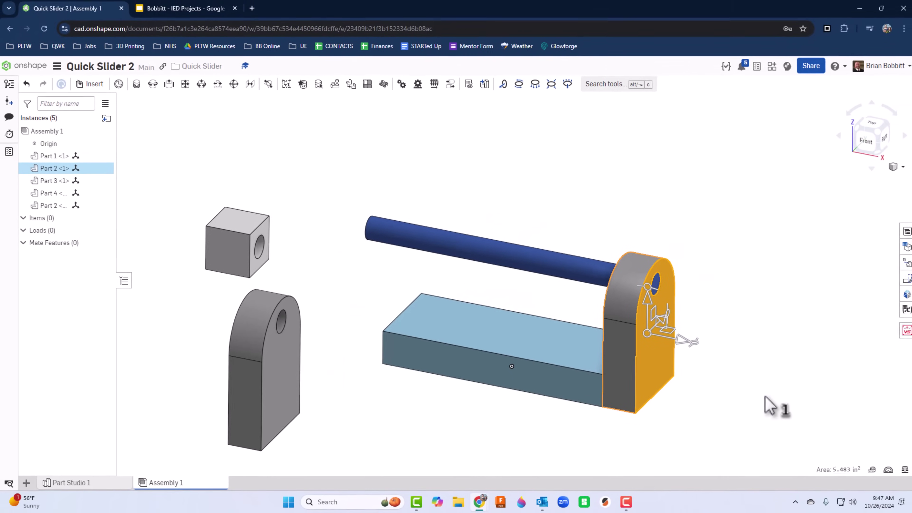
{"action": "left_click", "coordinate": [909, 404]}
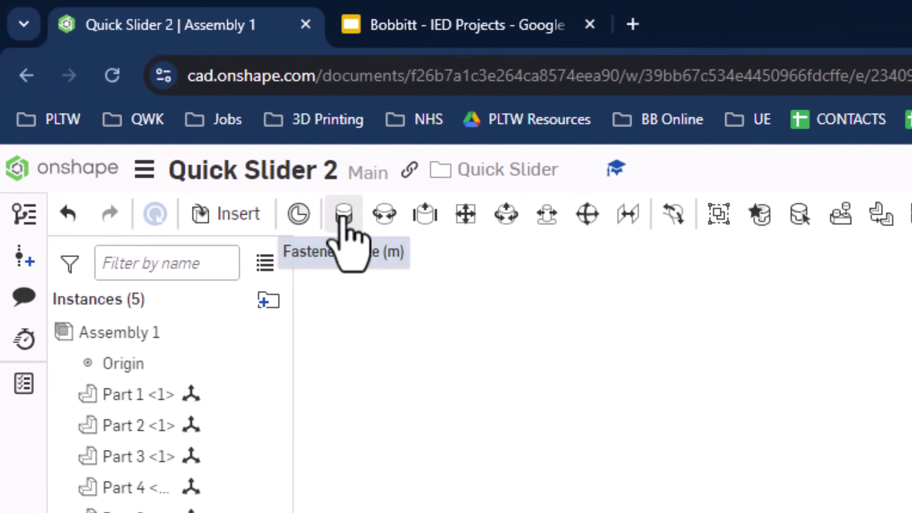
Step: Fasten the new upright's bottom connector to the base's far-end connector with Fastened 1
{"action": "left_click", "coordinate": [343, 216]}
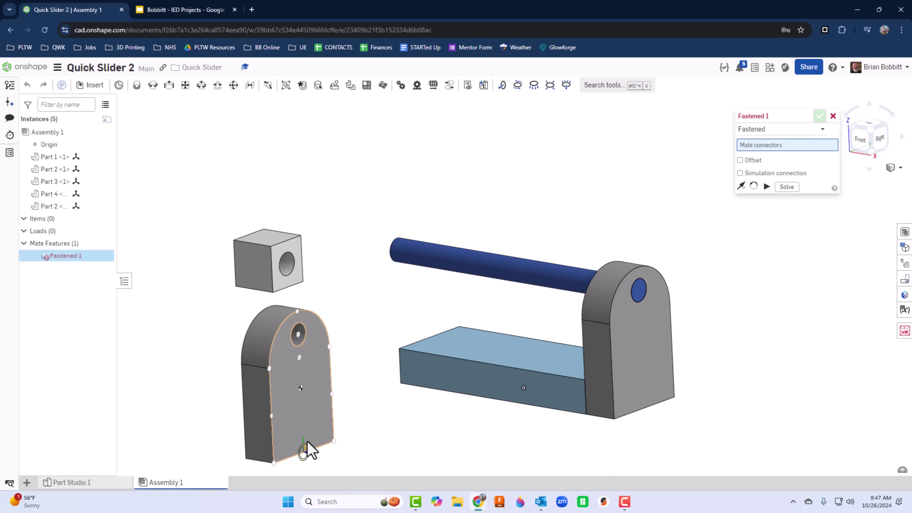
{"action": "left_click", "coordinate": [305, 451]}
{"action": "right_click_drag", "start_coordinate": [363, 427], "coordinate": [467, 417]}
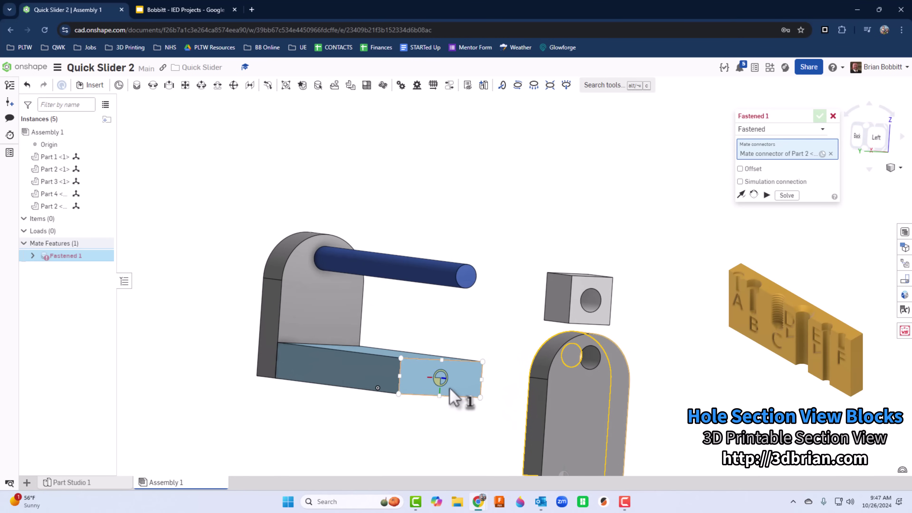
{"action": "left_click", "coordinate": [439, 396]}
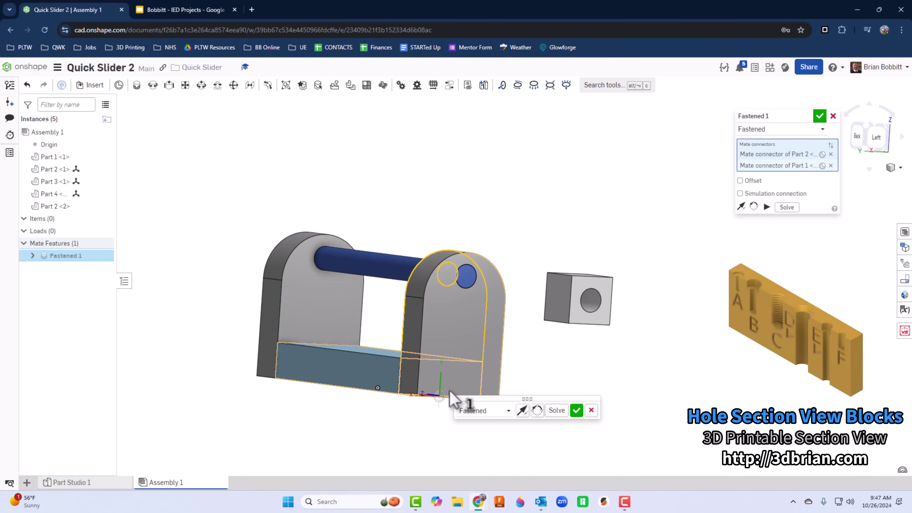
{"action": "right_click_drag", "start_coordinate": [704, 377], "coordinate": [597, 401]}
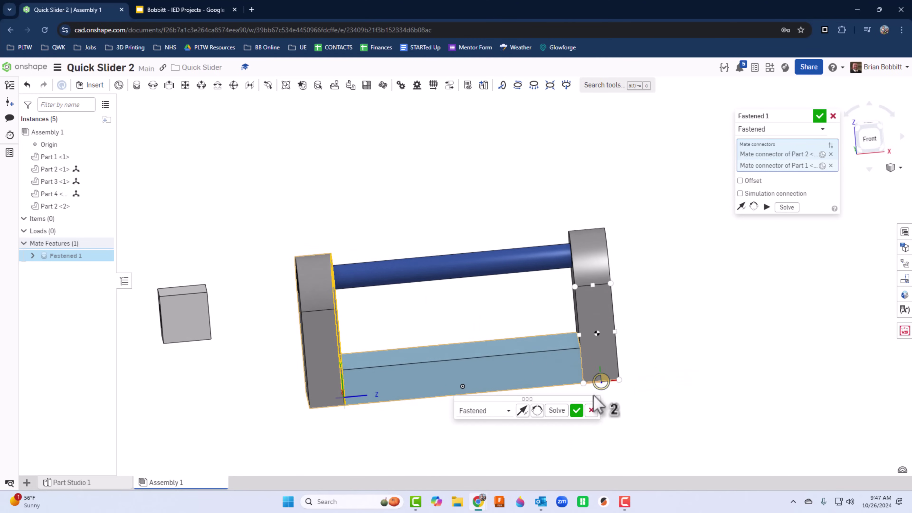
{"action": "left_click", "coordinate": [576, 410]}
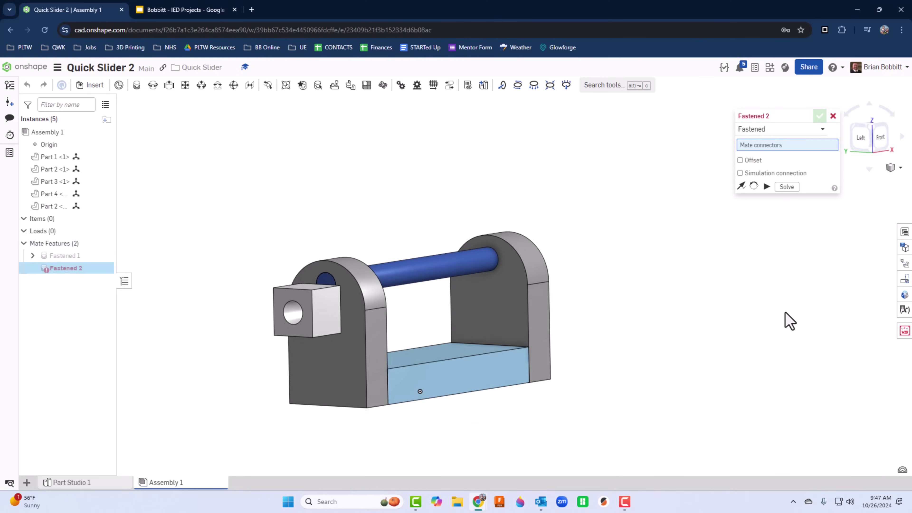
{"action": "key", "text": "Escape"}
{"action": "key", "text": "shift+7"}
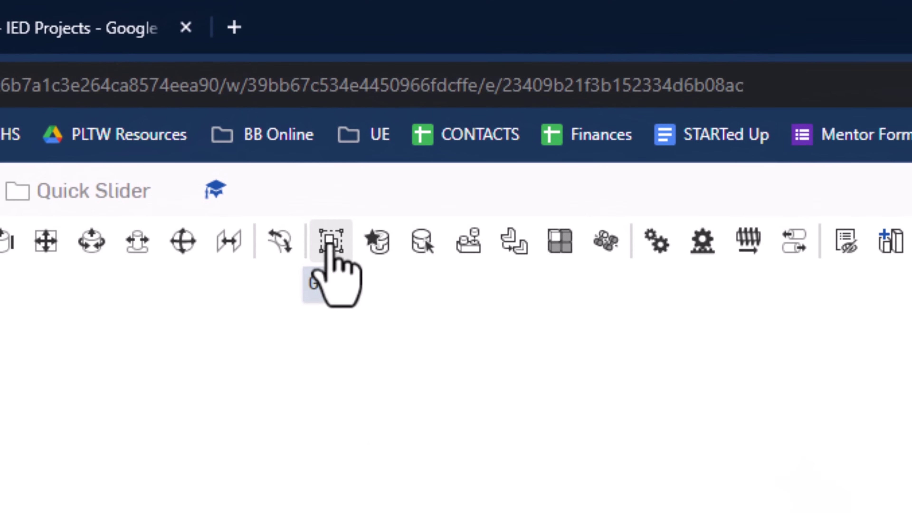
Step: Group the base, rod and both upright supports together as Group 1
{"action": "left_click", "coordinate": [329, 243]}
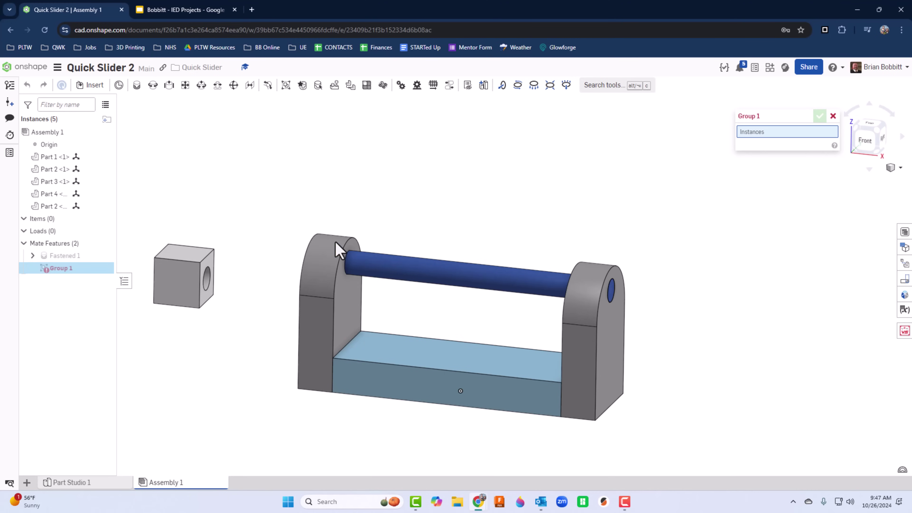
{"action": "left_click_drag", "start_coordinate": [274, 206], "coordinate": [674, 436]}
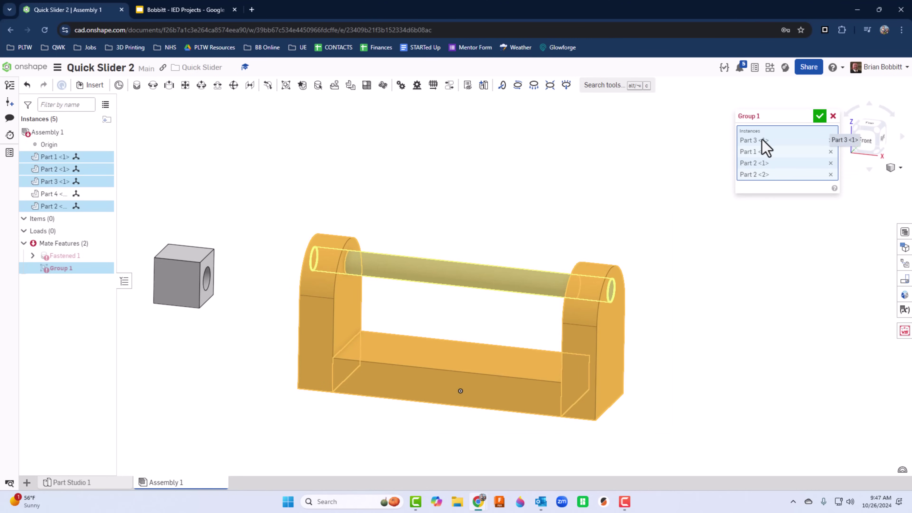
{"action": "left_click", "coordinate": [820, 116]}
{"action": "right_click_drag", "start_coordinate": [792, 293], "coordinate": [822, 290]}
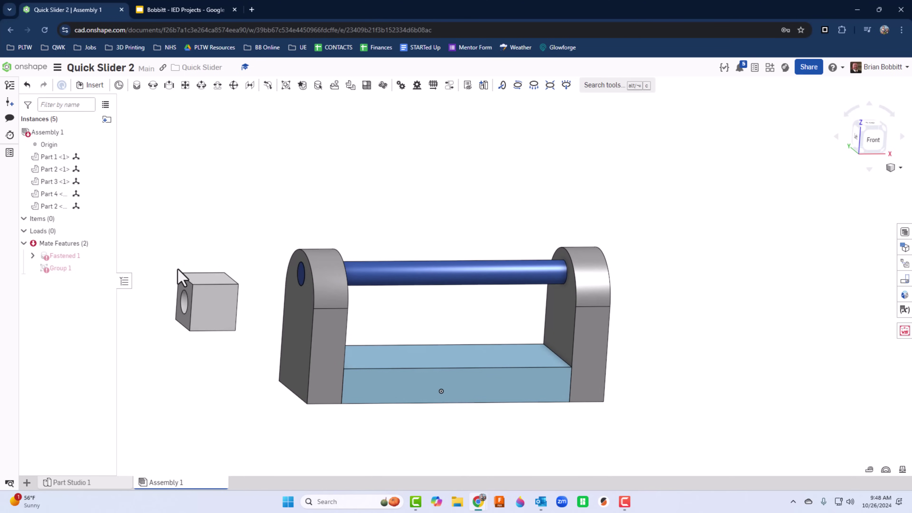
Step: Delete the erroring Fastened 1 mate from the Mate Features list
{"action": "mouse_move", "coordinate": [43, 273]}
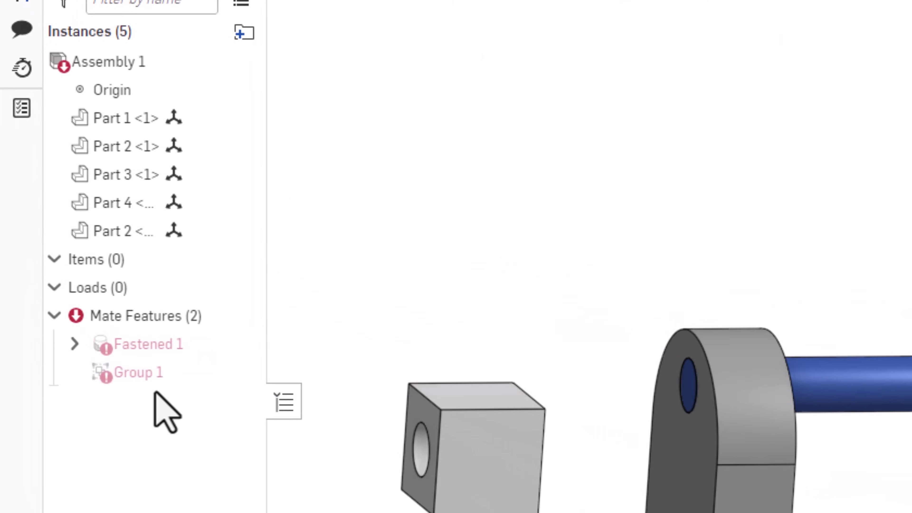
{"action": "mouse_move", "coordinate": [108, 309]}
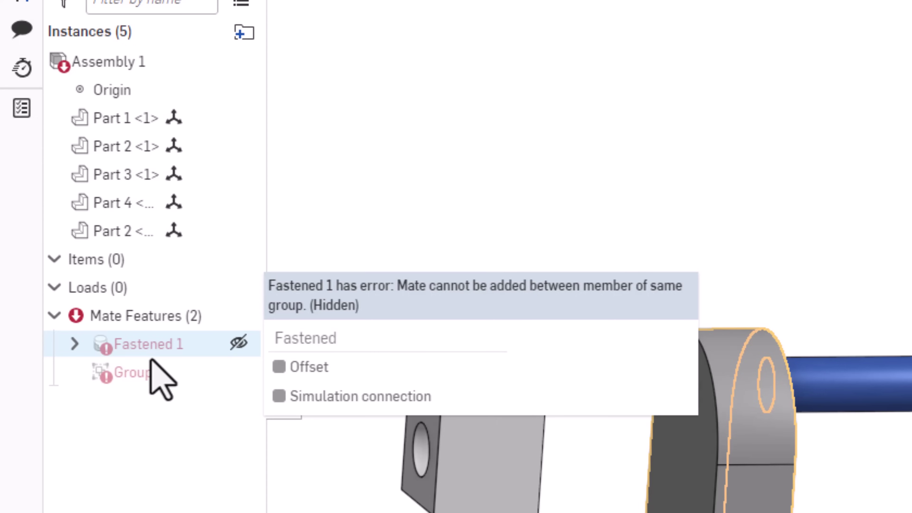
{"action": "mouse_move", "coordinate": [157, 351]}
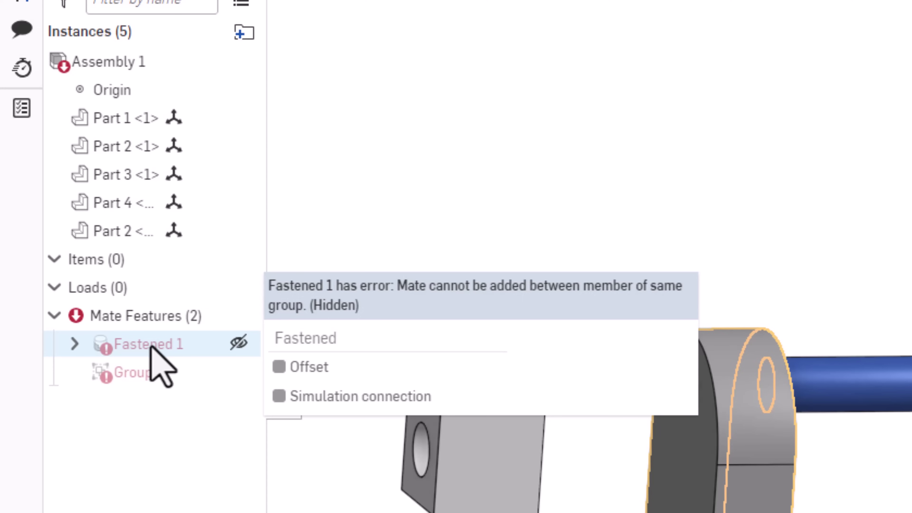
{"action": "right_click", "coordinate": [151, 346]}
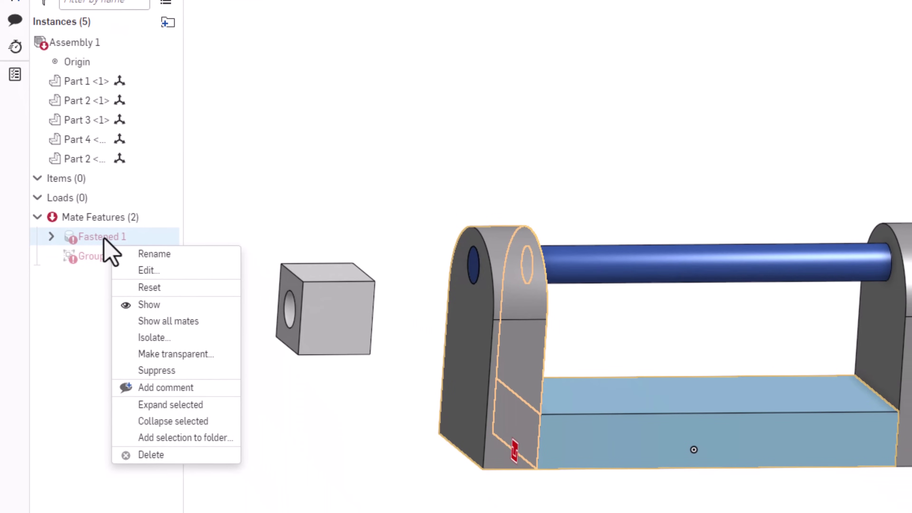
{"action": "left_click", "coordinate": [169, 454]}
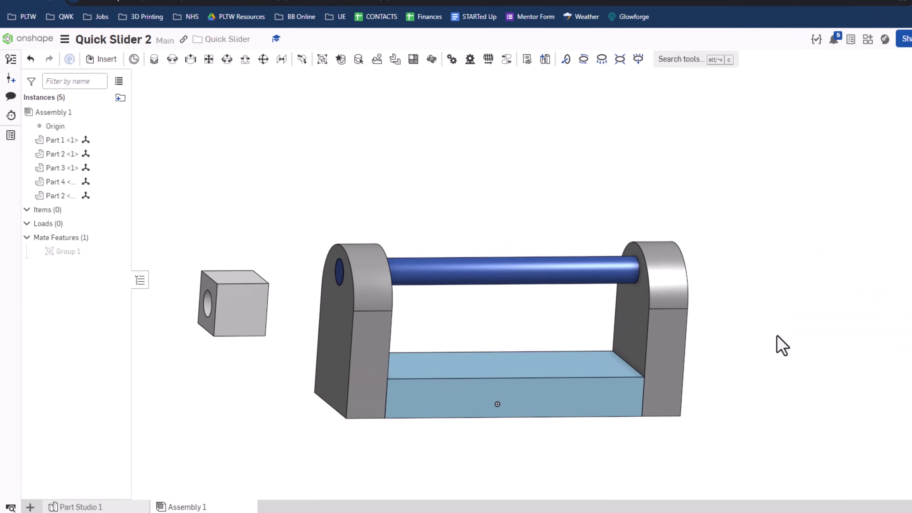
{"action": "mouse_move", "coordinate": [694, 350]}
{"action": "right_mouse_down"}
{"action": "mouse_move", "coordinate": [652, 340]}
{"action": "mouse_move", "coordinate": [694, 326]}
{"action": "mouse_move", "coordinate": [717, 338]}
{"action": "mouse_move", "coordinate": [696, 342]}
{"action": "mouse_move", "coordinate": [711, 340]}
{"action": "mouse_move", "coordinate": [701, 332]}
{"action": "mouse_move", "coordinate": [700, 340]}
{"action": "right_mouse_up"}
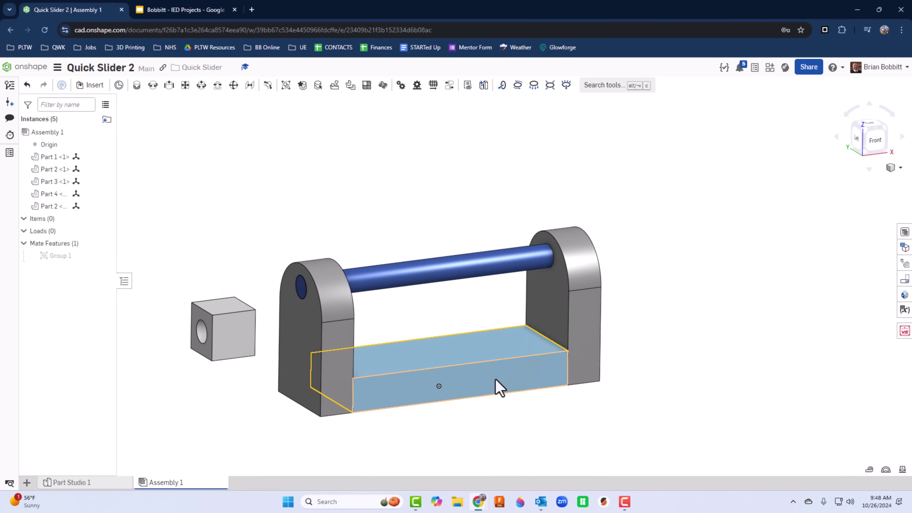
Step: Fix base Part 1 in place and confirm it cannot be dragged
{"action": "left_click", "coordinate": [485, 353]}
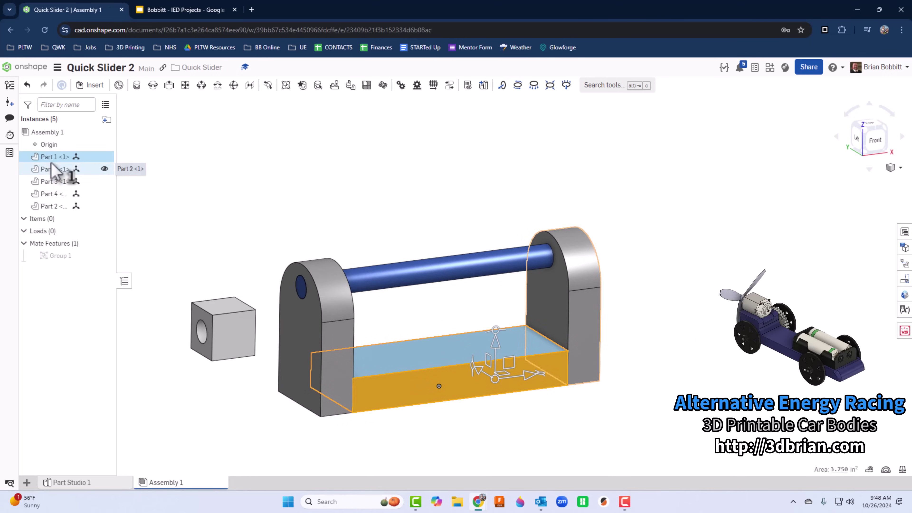
{"action": "right_click", "coordinate": [58, 160]}
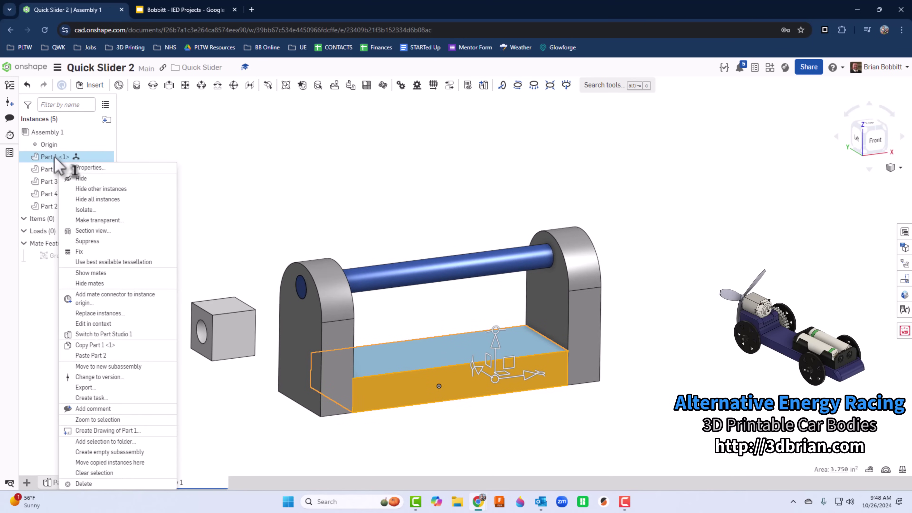
{"action": "left_click", "coordinate": [84, 253]}
{"action": "right_click_drag", "start_coordinate": [601, 367], "coordinate": [578, 369]}
{"action": "left_click_drag", "start_coordinate": [514, 374], "coordinate": [423, 366]}
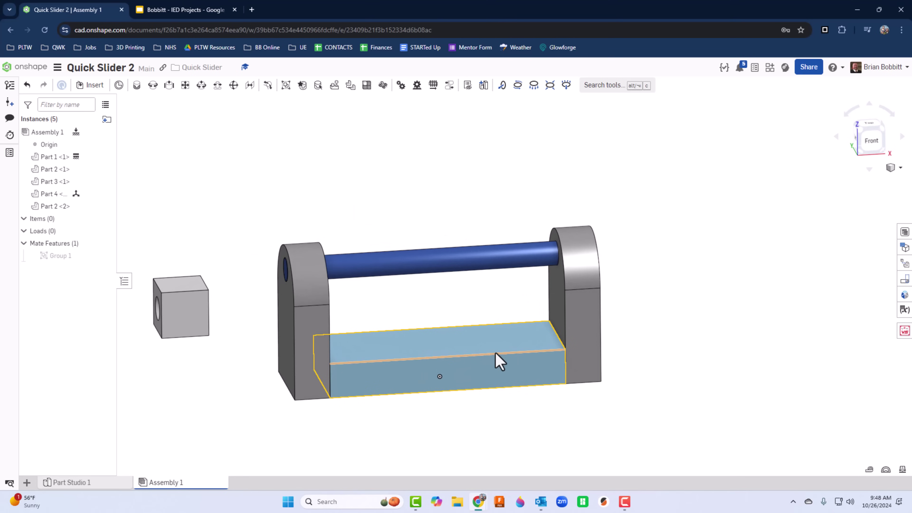
{"action": "right_click_drag", "start_coordinate": [495, 363], "coordinate": [244, 233]}
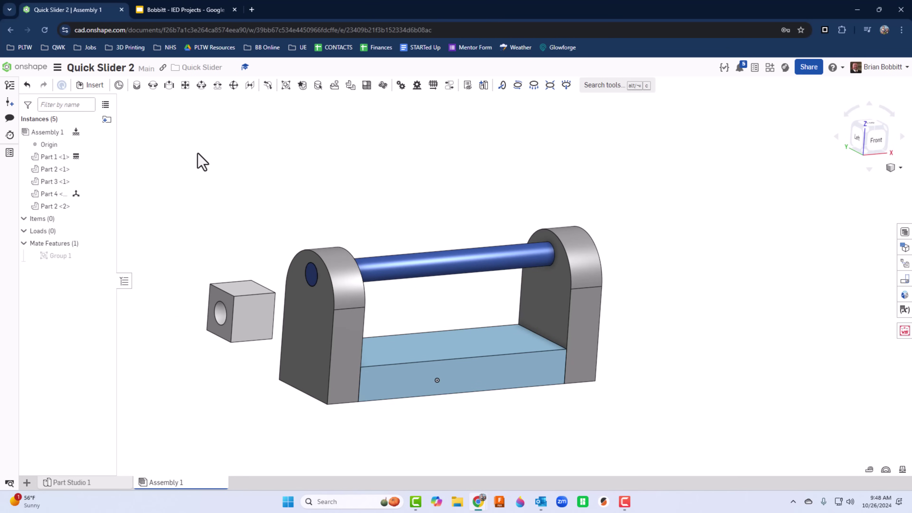
Step: Create a cylindrical mate from the slider block's hole centre to the support hole centre
{"action": "left_click", "coordinate": [202, 86]}
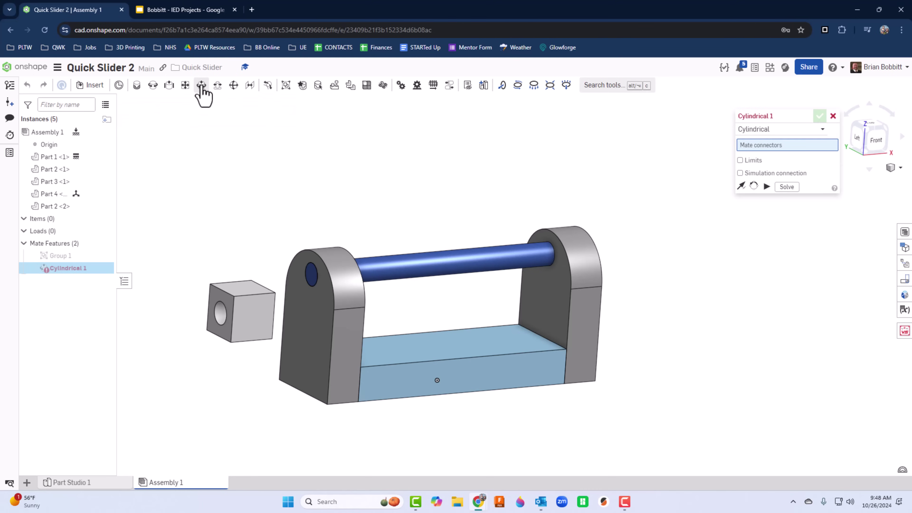
{"action": "left_click", "coordinate": [218, 316]}
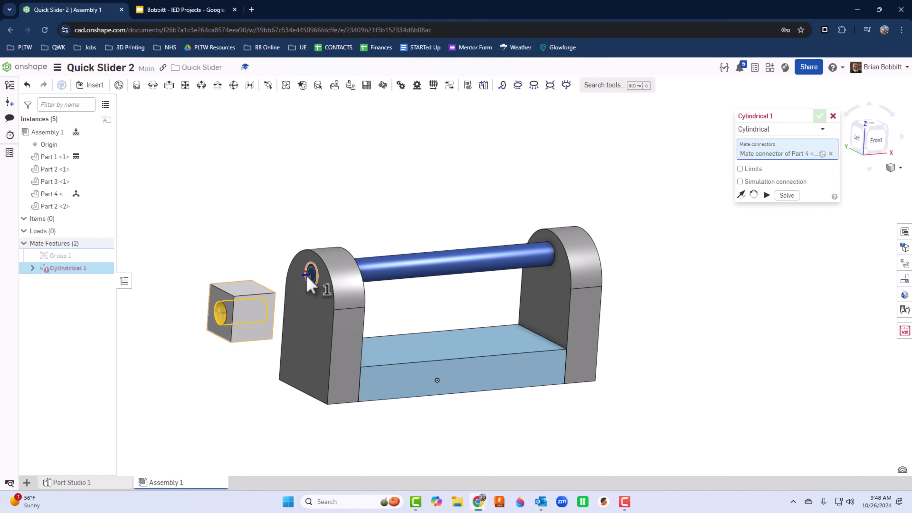
{"action": "left_click", "coordinate": [311, 285]}
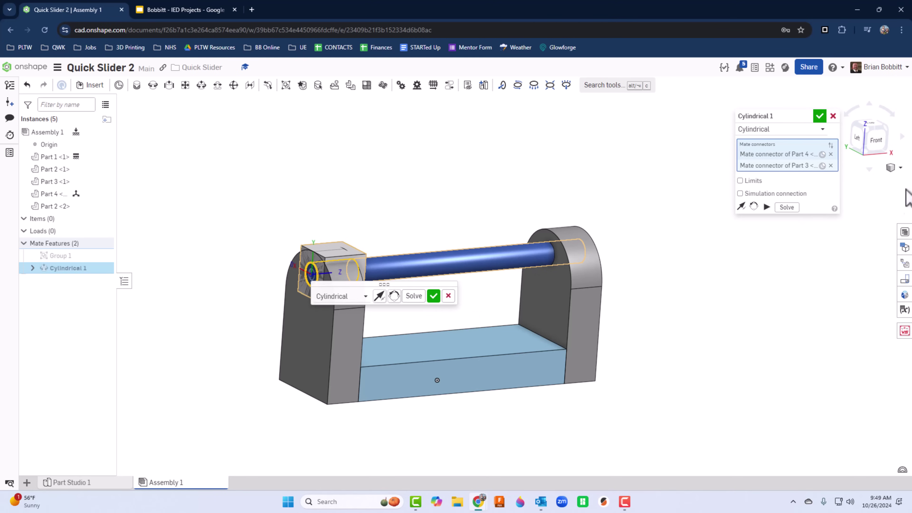
{"action": "left_click", "coordinate": [878, 145]}
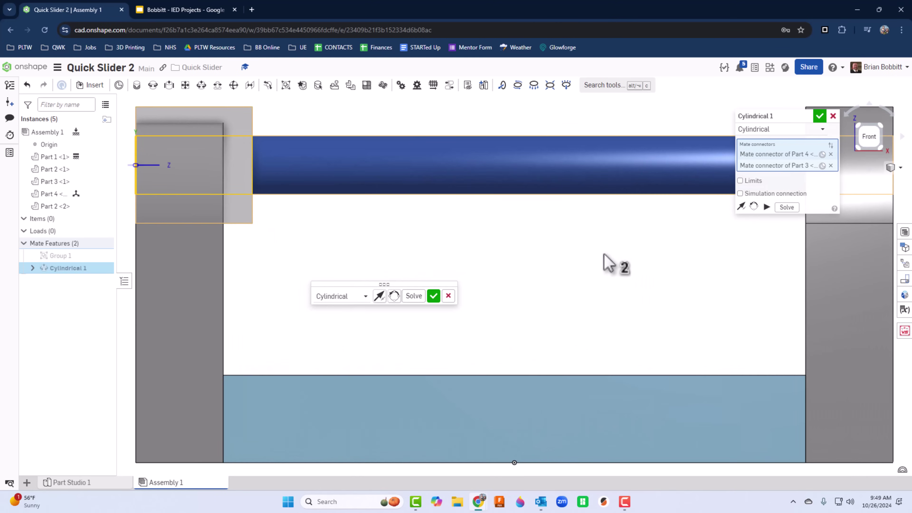
{"action": "key", "text": "f"}
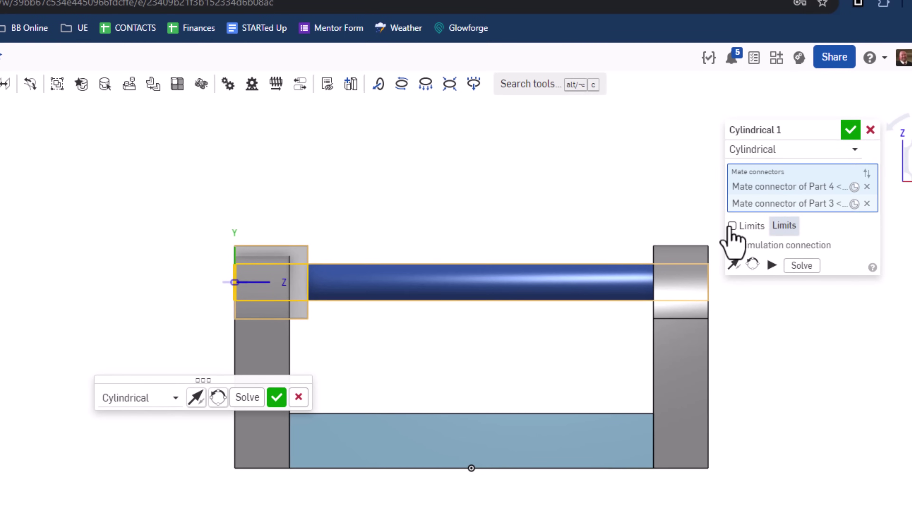
Step: Set the mate's travel limits to 0.75 in minimum and 5.75 in maximum, then accept Cylindrical 1
{"action": "left_click", "coordinate": [732, 227]}
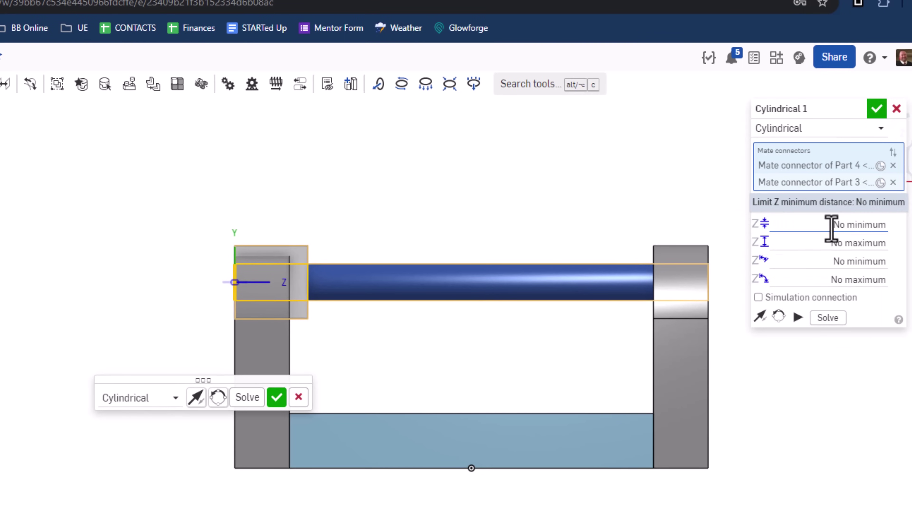
{"action": "left_click", "coordinate": [831, 229]}
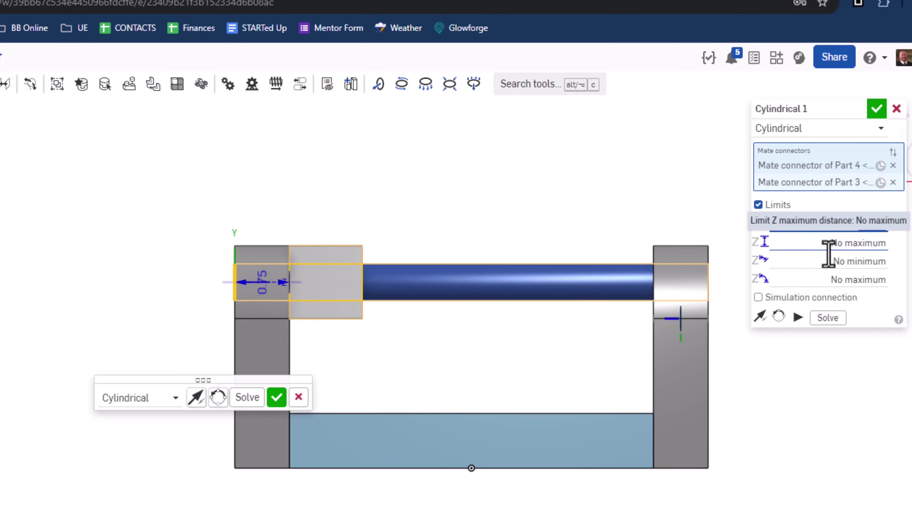
{"action": "left_click_drag", "start_coordinate": [830, 247], "coordinate": [890, 240]}
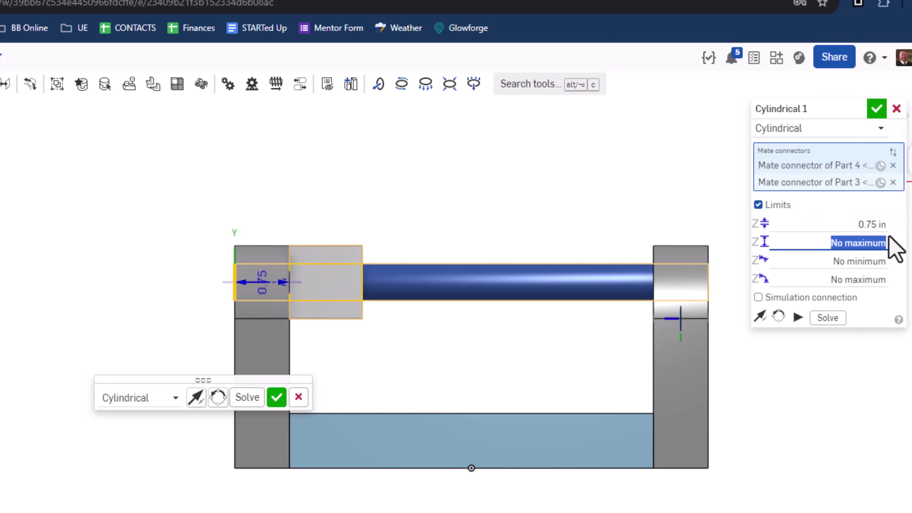
{"action": "type", "text": "5"}
{"action": "key", "text": "Return"}
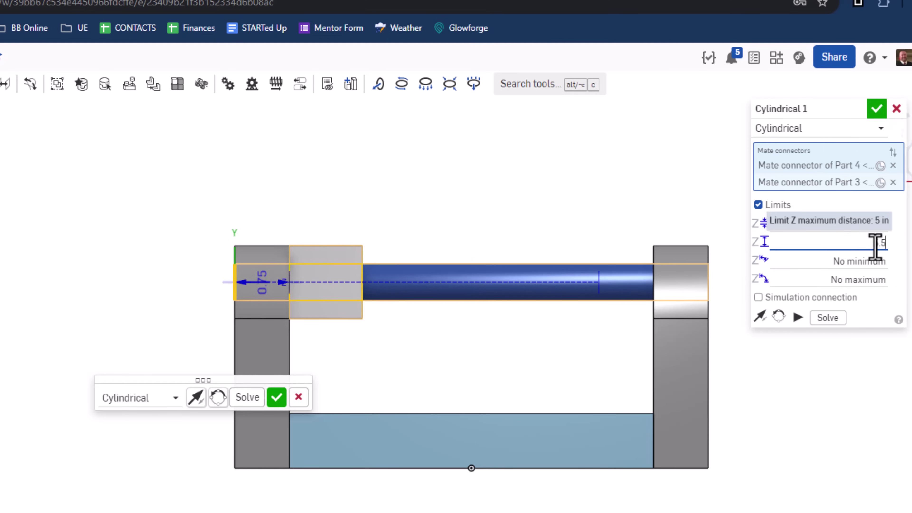
{"action": "key", "text": "Return"}
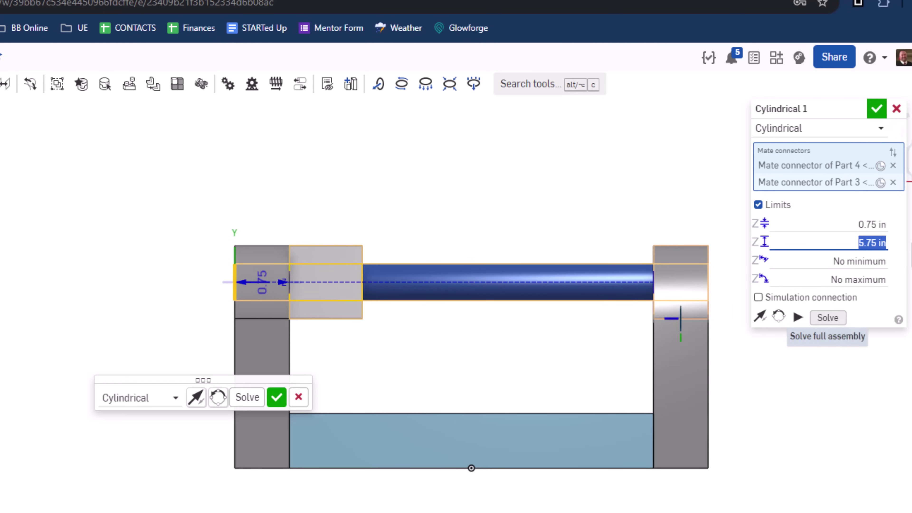
{"action": "left_click", "coordinate": [876, 109]}
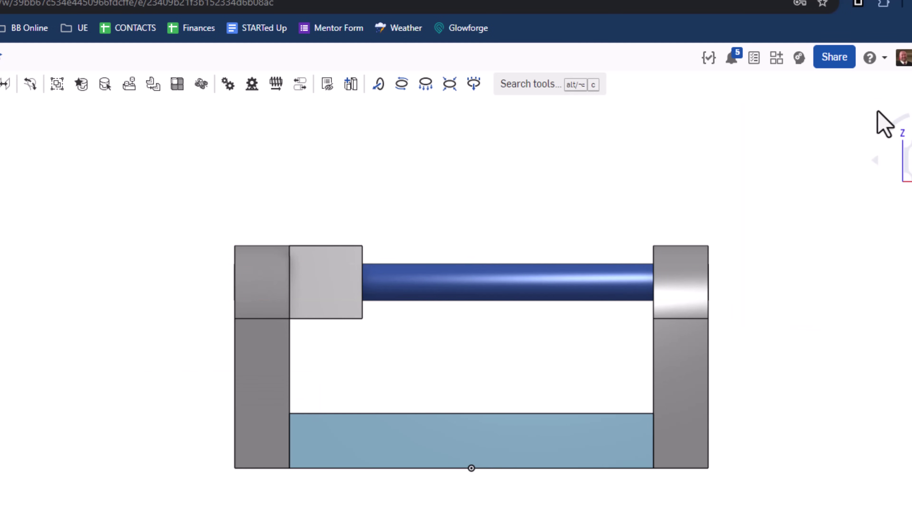
Step: From an isometric angle, slide the square block along the rod to the far support
{"action": "left_click_drag", "start_coordinate": [881, 122], "coordinate": [910, 108]}
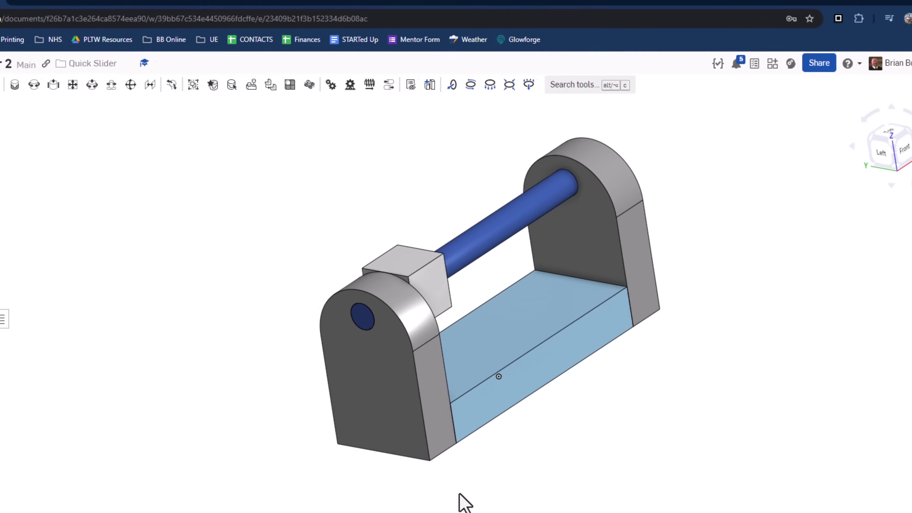
{"action": "right_click_drag", "start_coordinate": [456, 505], "coordinate": [493, 278]}
{"action": "left_click_drag", "start_coordinate": [483, 251], "coordinate": [656, 179]}
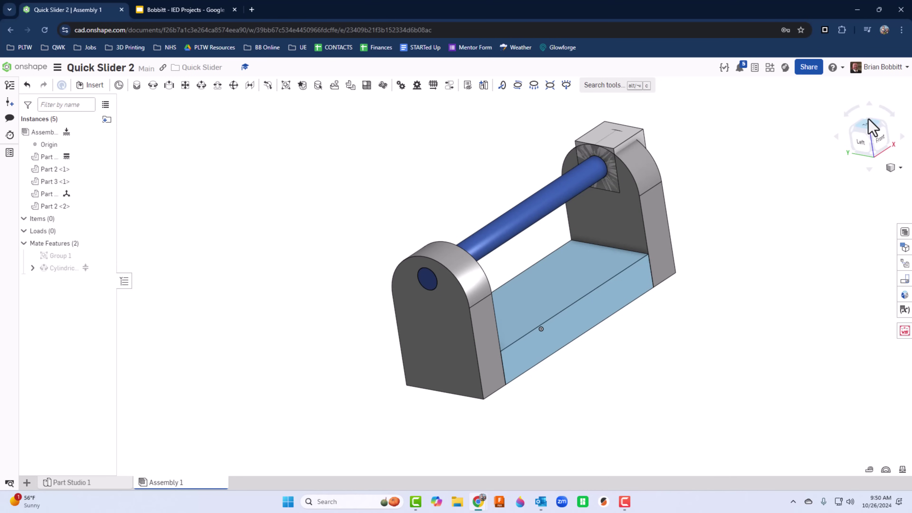
Step: Switch to the Front view and test how far the slider travels along the rod
{"action": "left_click", "coordinate": [883, 146]}
{"action": "left_click_drag", "start_coordinate": [810, 132], "coordinate": [701, 140]}
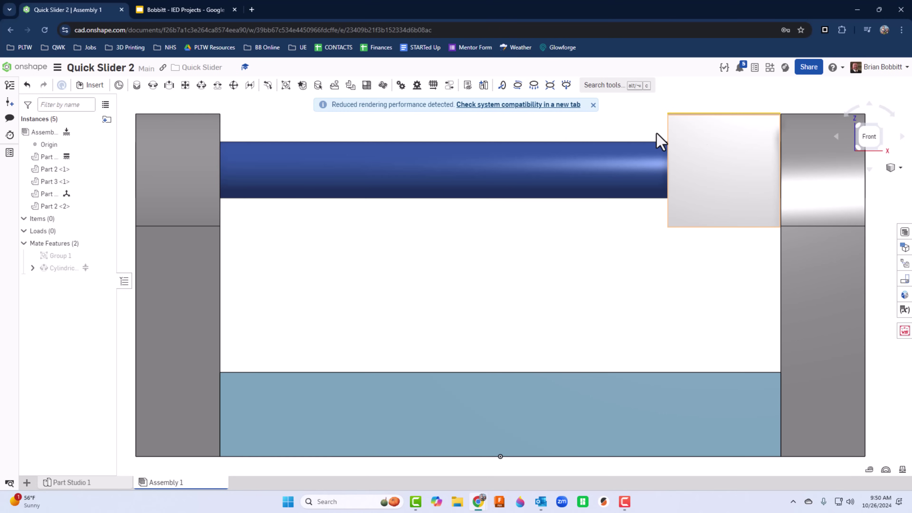
{"action": "mouse_move", "coordinate": [52, 278]}
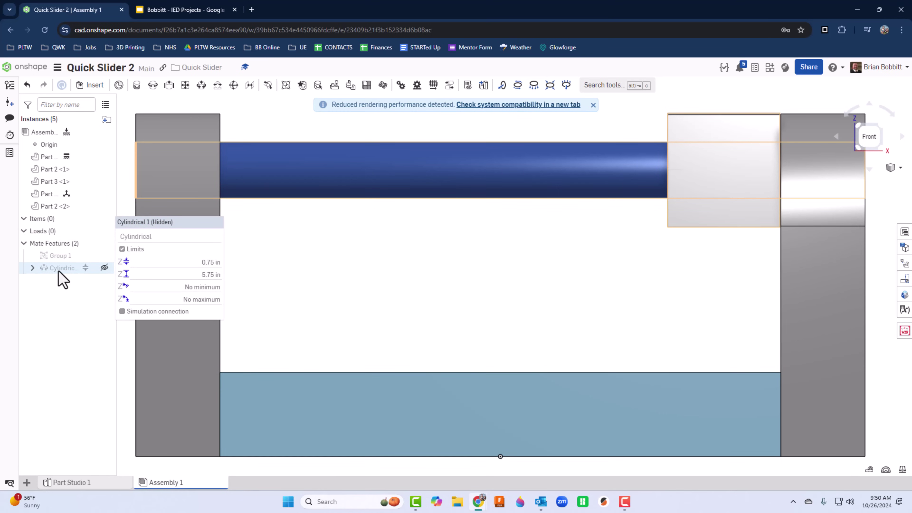
Step: Open the Cylindrical 1 mate for editing, close it unchanged, and re-test the slider's travel
{"action": "right_click", "coordinate": [59, 272]}
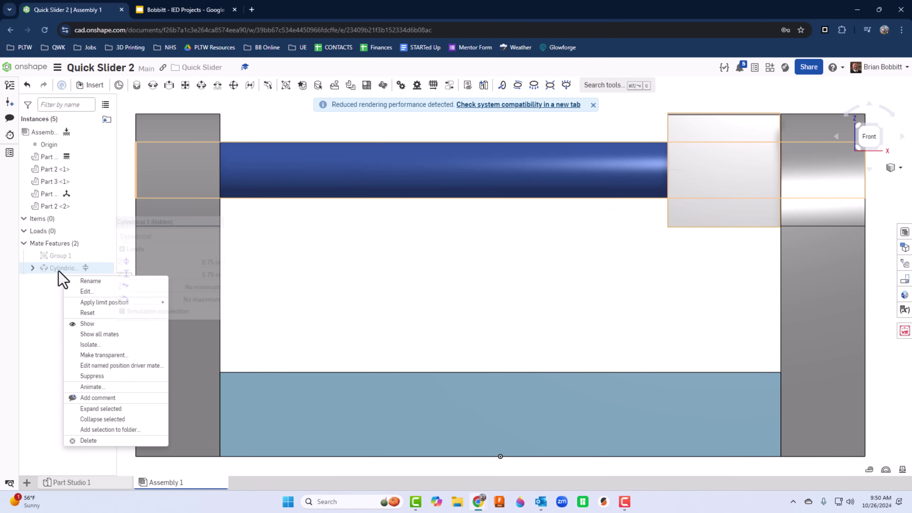
{"action": "left_click", "coordinate": [82, 292]}
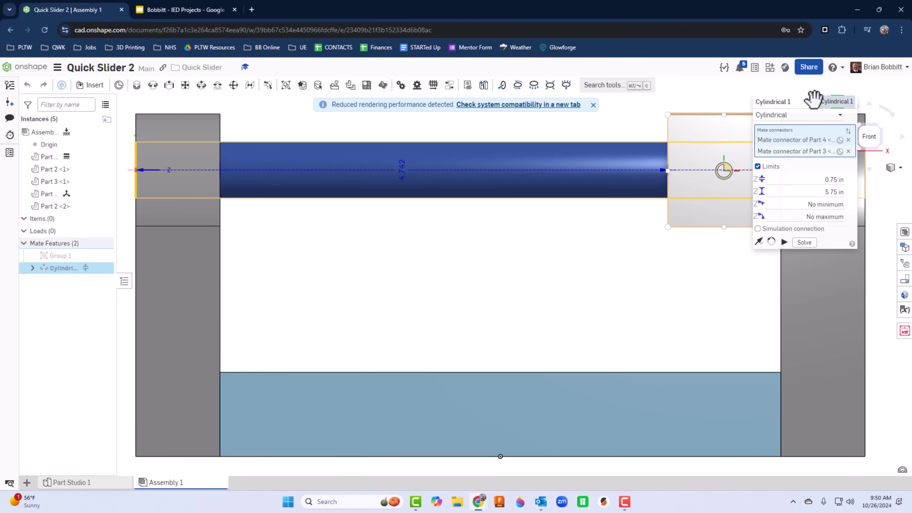
{"action": "left_click_drag", "start_coordinate": [814, 99], "coordinate": [540, 138]}
{"action": "key", "text": "Return"}
{"action": "left_click_drag", "start_coordinate": [754, 198], "coordinate": [5, 275]}
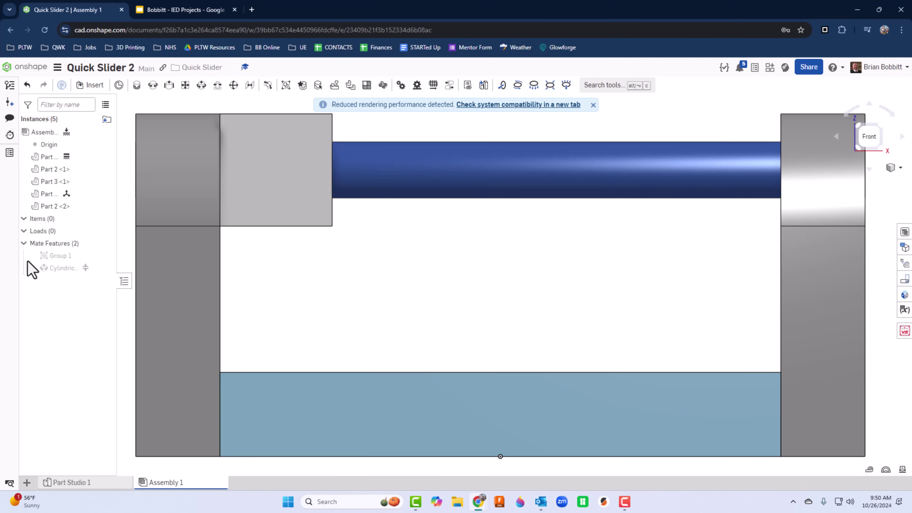
Step: Set the Cylindrical 1 maximum Z limit to 4.75 in, animate it, accept, and go isometric
{"action": "right_click", "coordinate": [56, 273]}
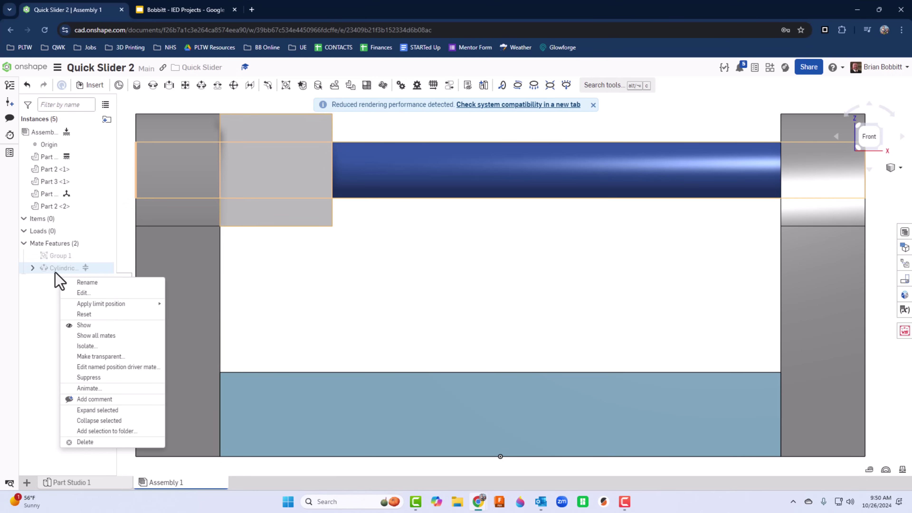
{"action": "left_click", "coordinate": [92, 289]}
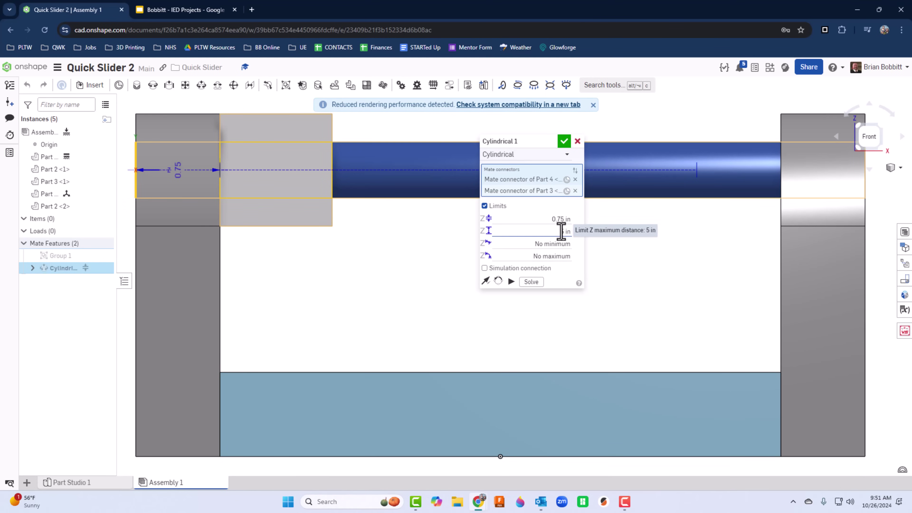
{"action": "left_click_drag", "start_coordinate": [561, 230], "coordinate": [578, 231]}
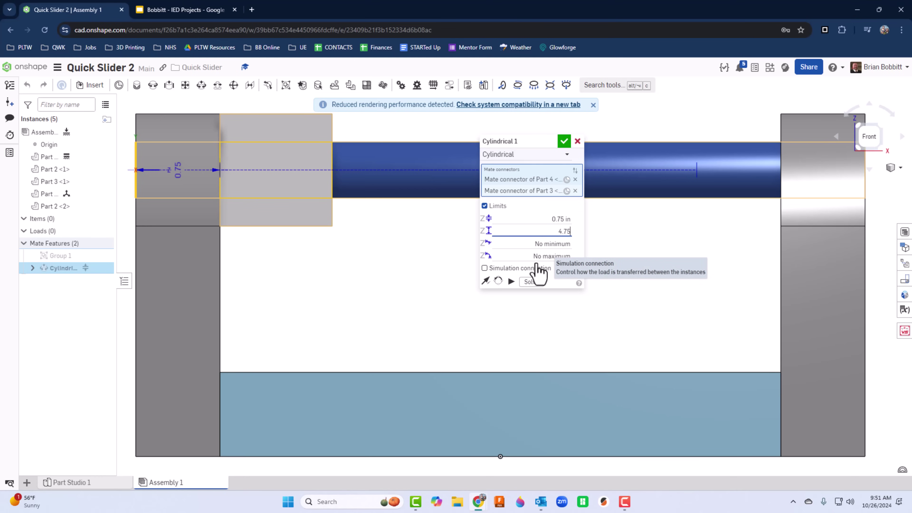
{"action": "left_click", "coordinate": [511, 281]}
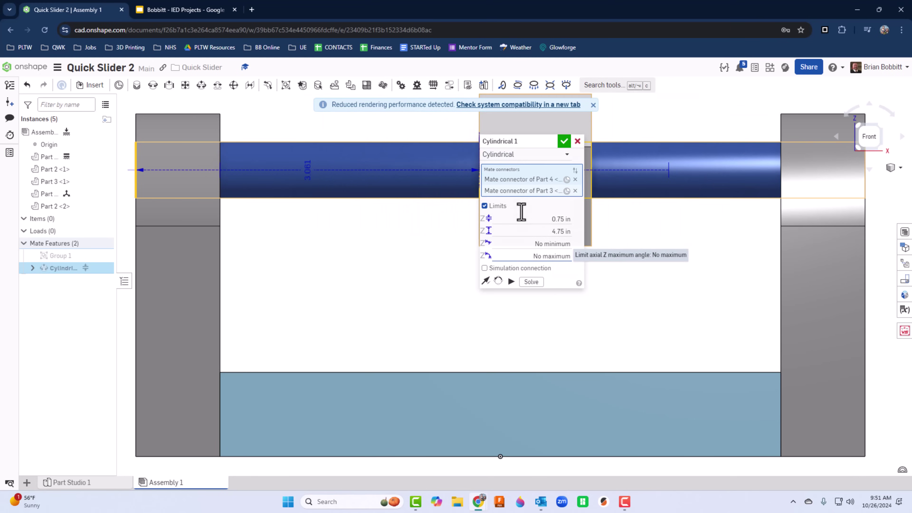
{"action": "left_click", "coordinate": [564, 141]}
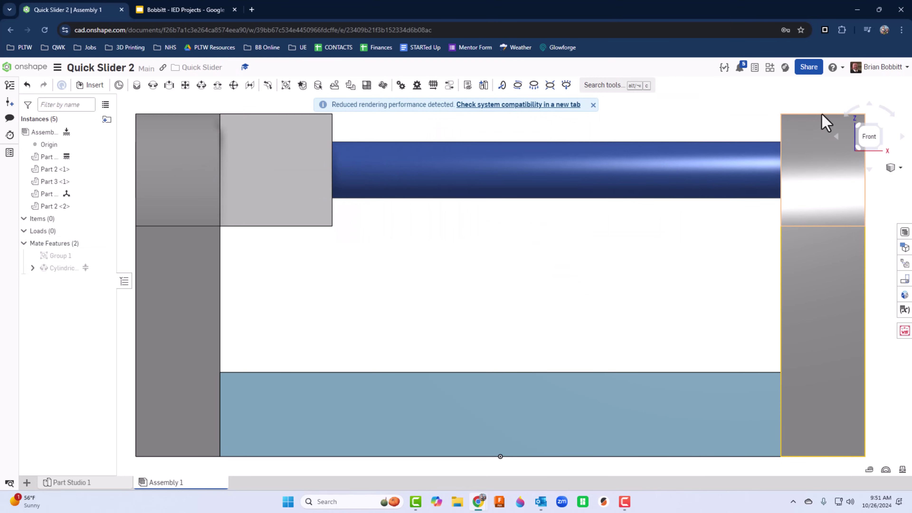
{"action": "scroll", "coordinate": [751, 224], "scroll_direction": "down", "scroll_amount": 4}
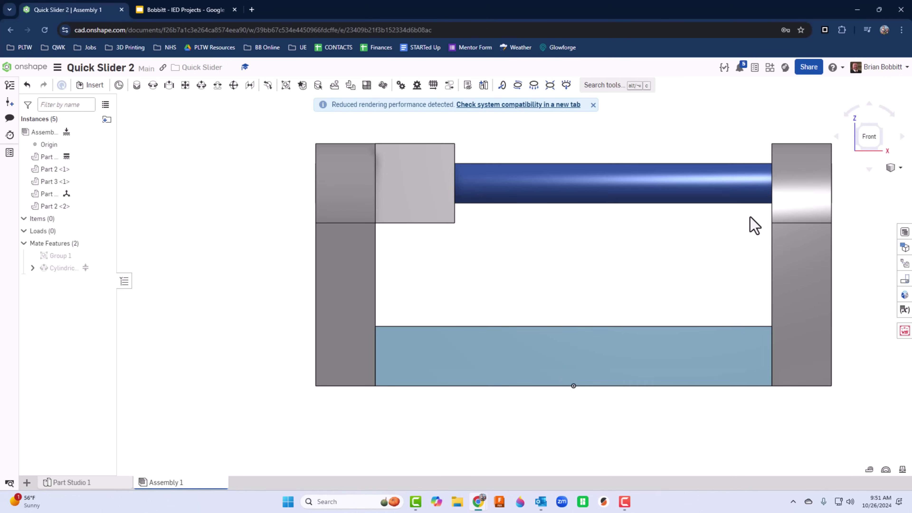
{"action": "scroll", "coordinate": [754, 224], "scroll_direction": "up", "scroll_amount": 2}
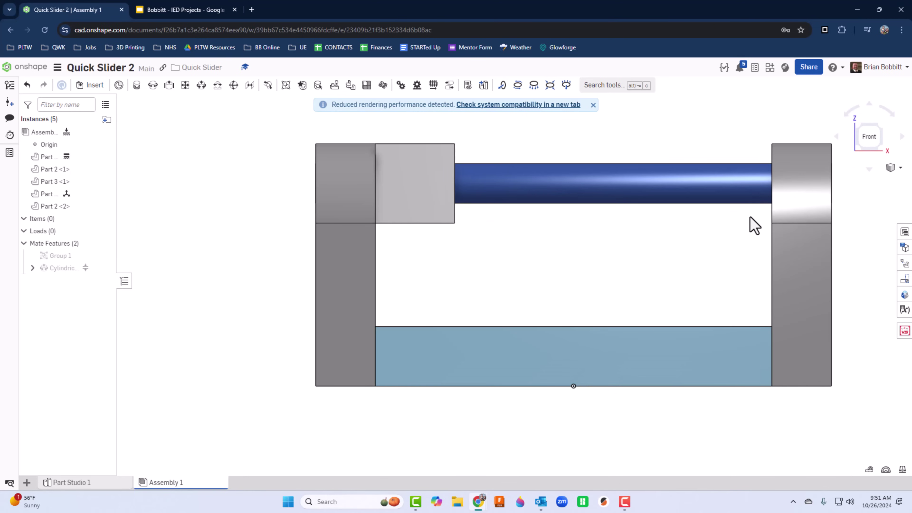
{"action": "key", "text": "shift+7"}
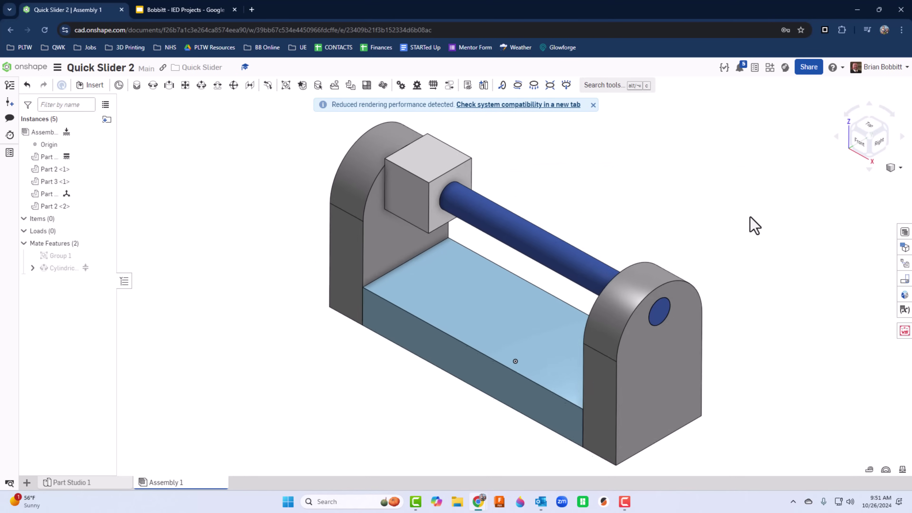